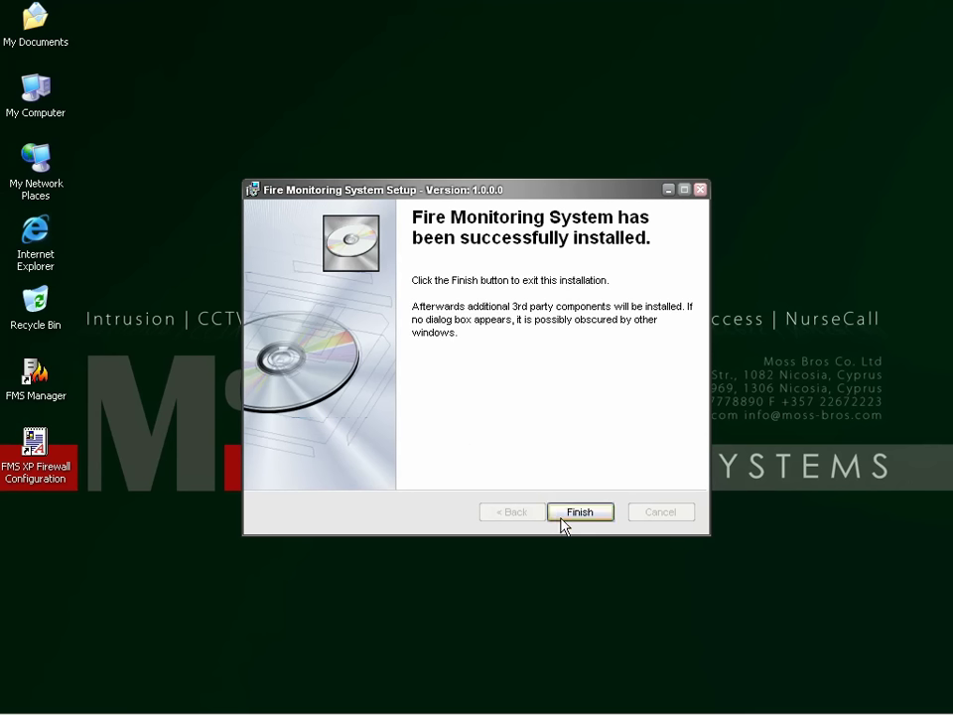
# Step: Close the completed Fire Monitoring System setup, start the third-party component installation and install the Hardlock device drivers
pyautogui.click(561, 518)
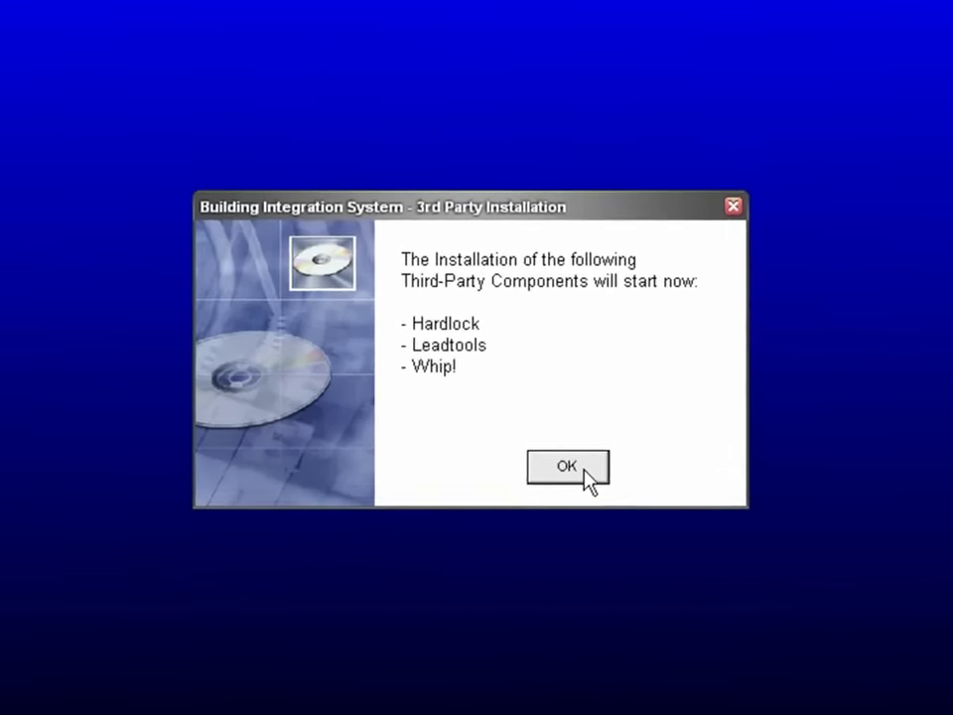
pyautogui.click(586, 474)
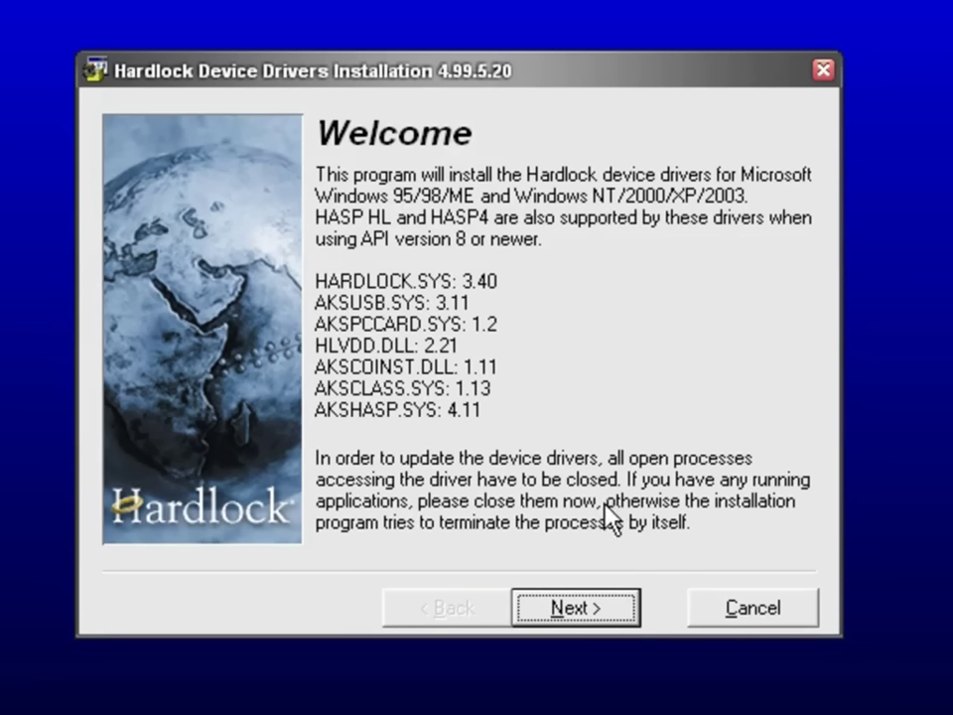
pyautogui.click(602, 612)
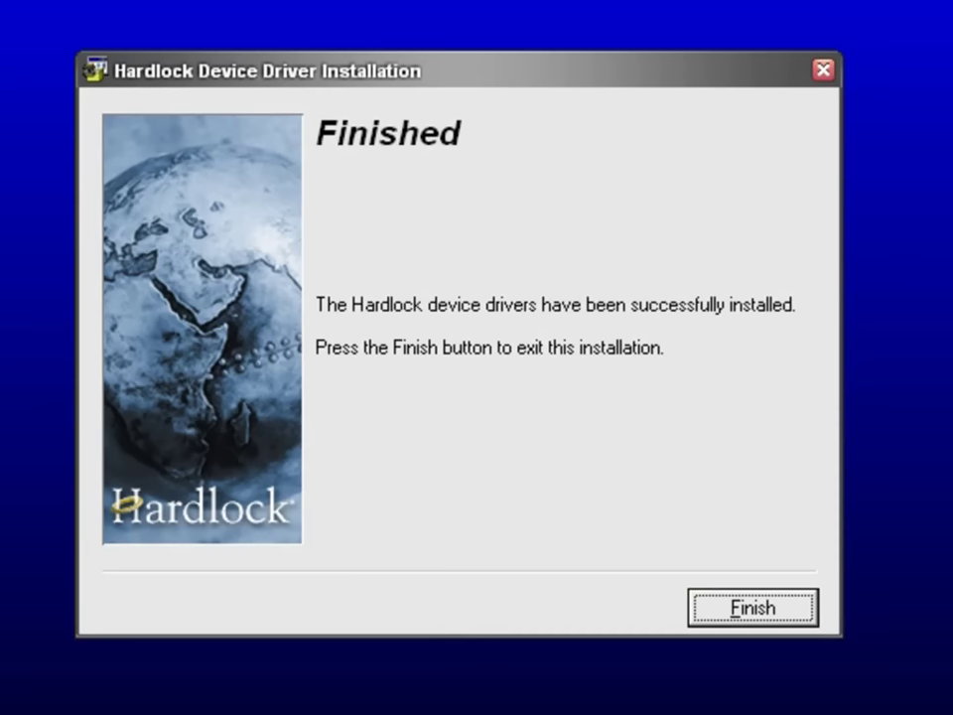
pyautogui.click(780, 621)
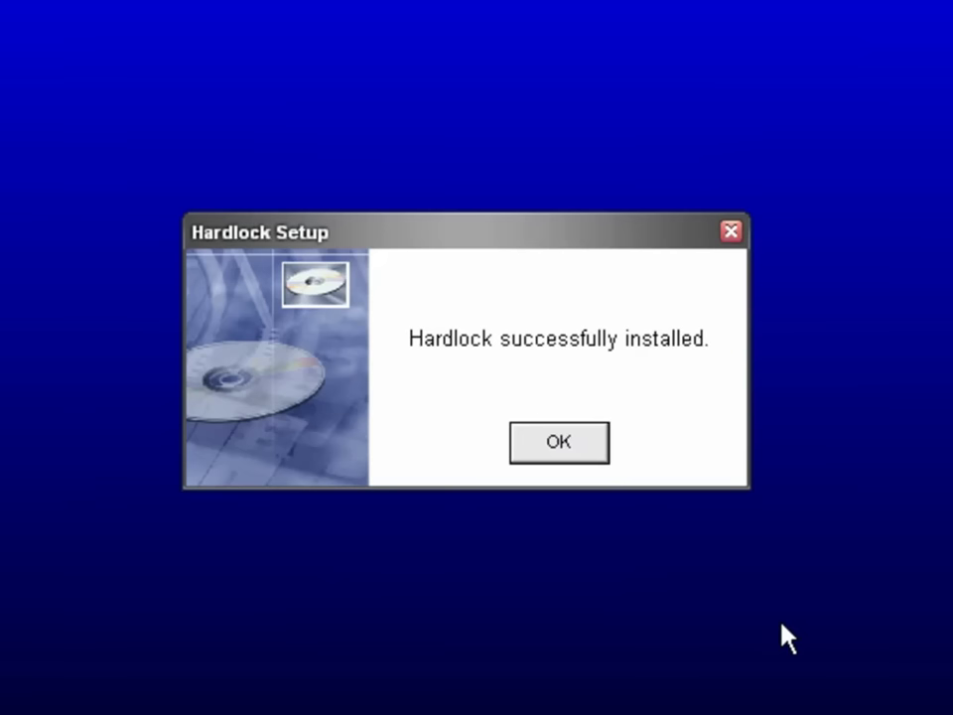
pyautogui.click(581, 456)
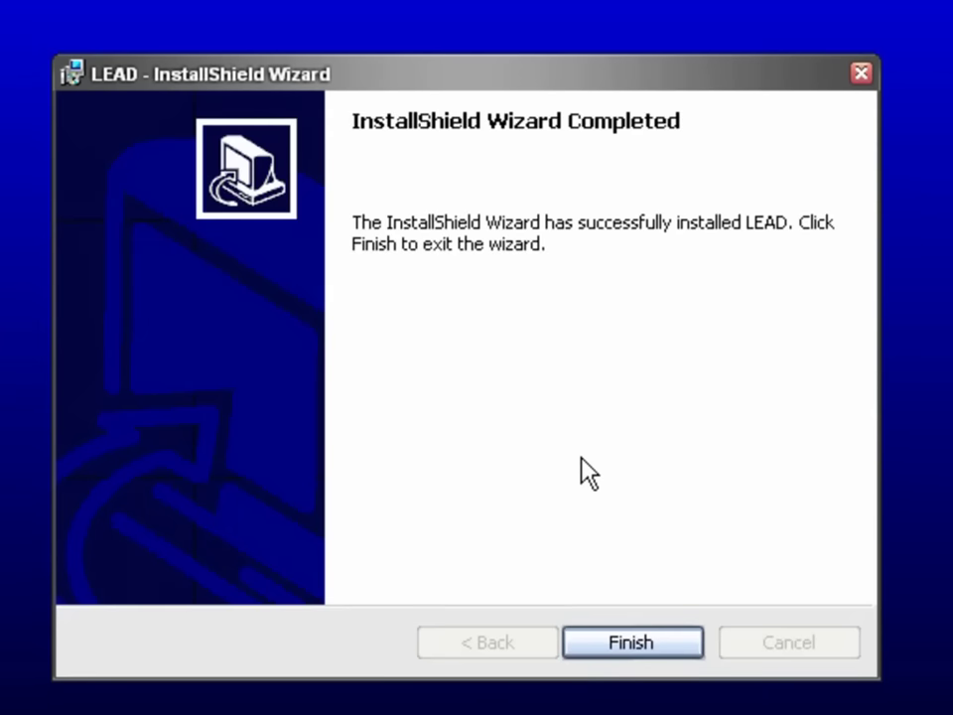
# Step: Complete the Leadtools installation and install the BIS repackage of WHIP! (Release 4.0-102)
pyautogui.click(626, 640)
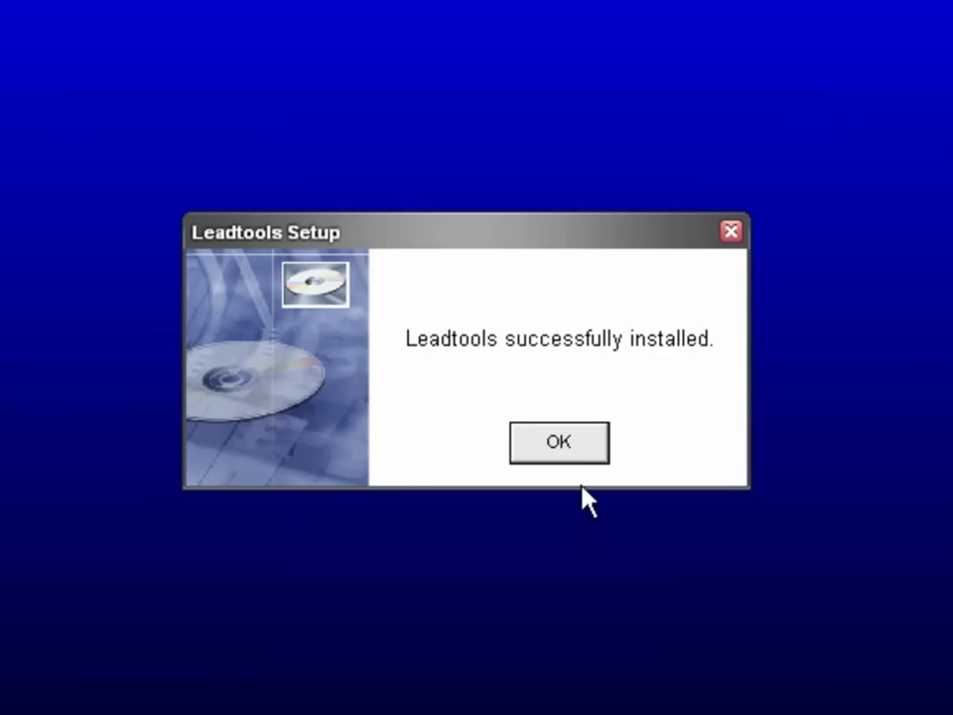
pyautogui.click(576, 458)
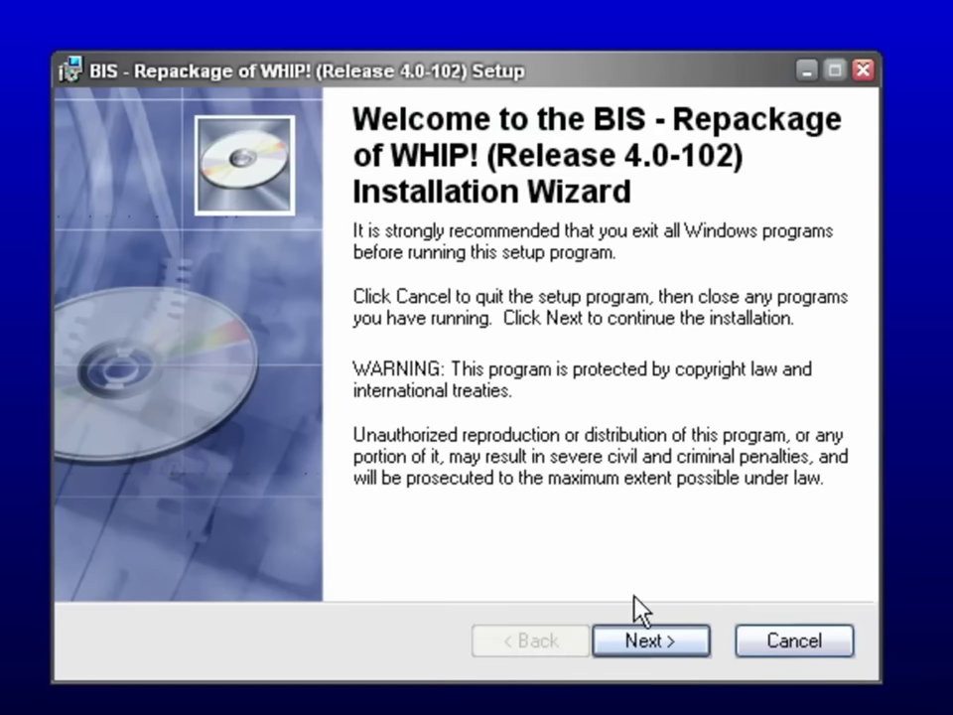
pyautogui.click(659, 639)
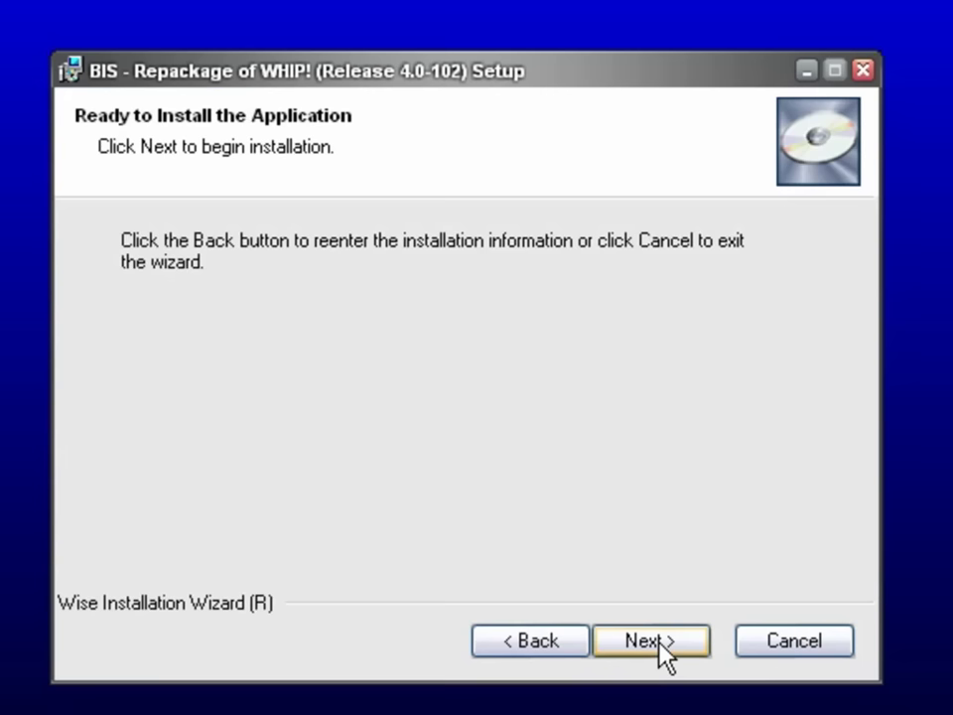
pyautogui.click(659, 641)
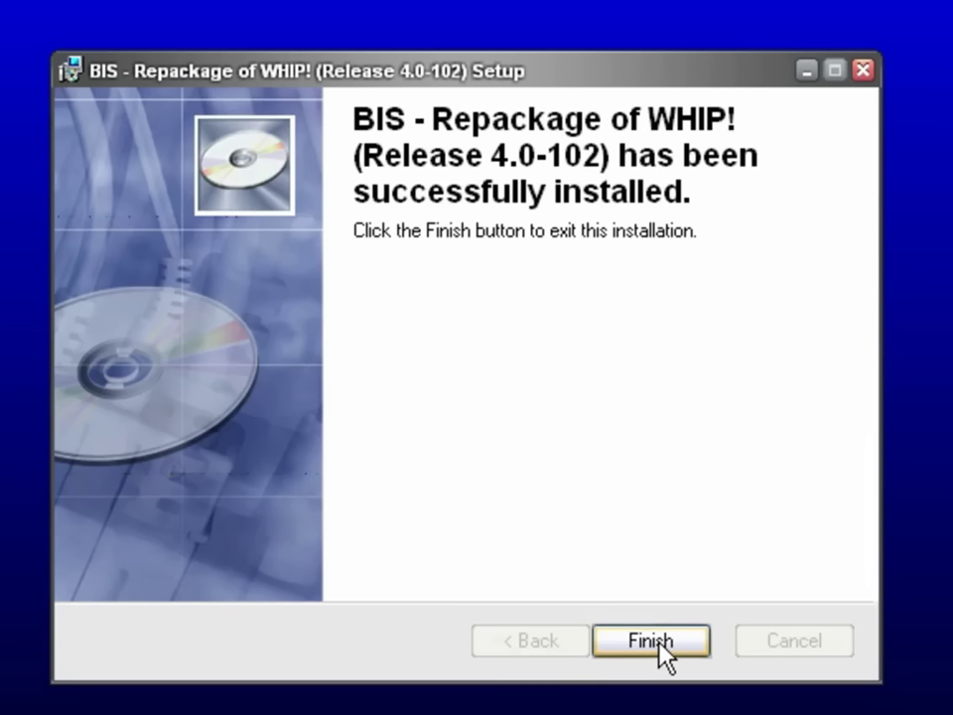
pyautogui.click(658, 644)
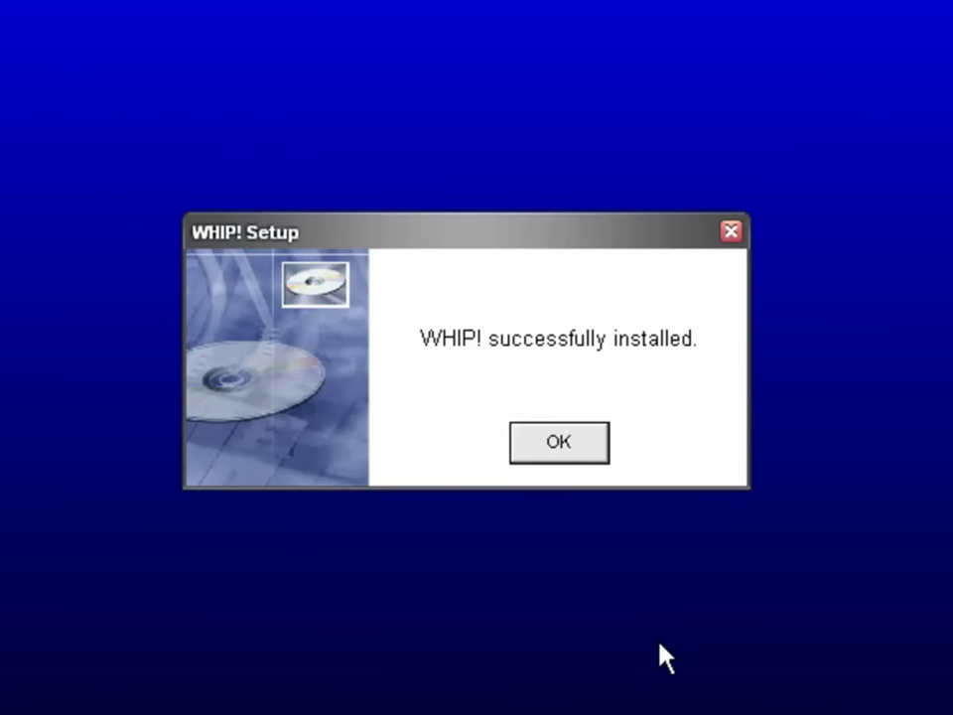
pyautogui.click(588, 459)
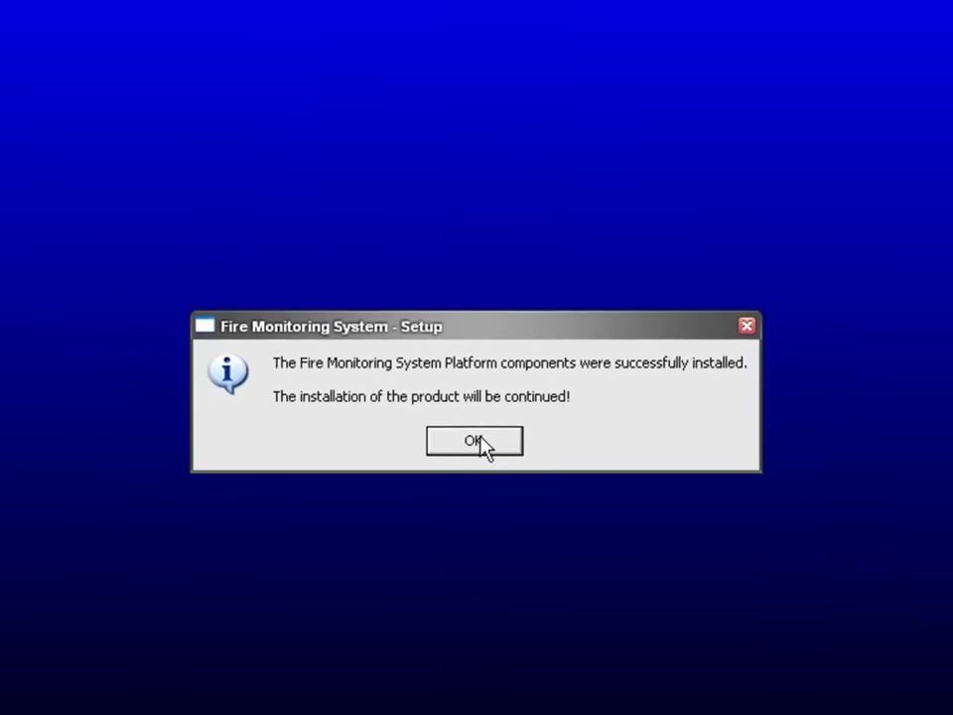
# Step: Continue the product setup, install FMS to C:\MgtS\FMS\ and decline the immediate system restart
pyautogui.click(468, 445)
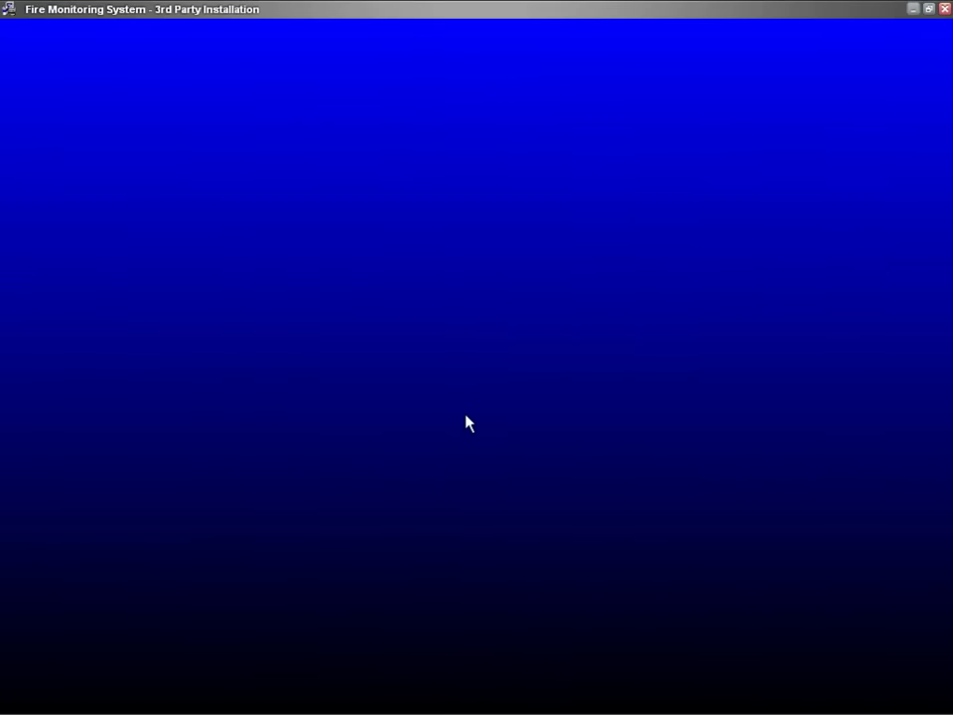
pyautogui.press('Return')
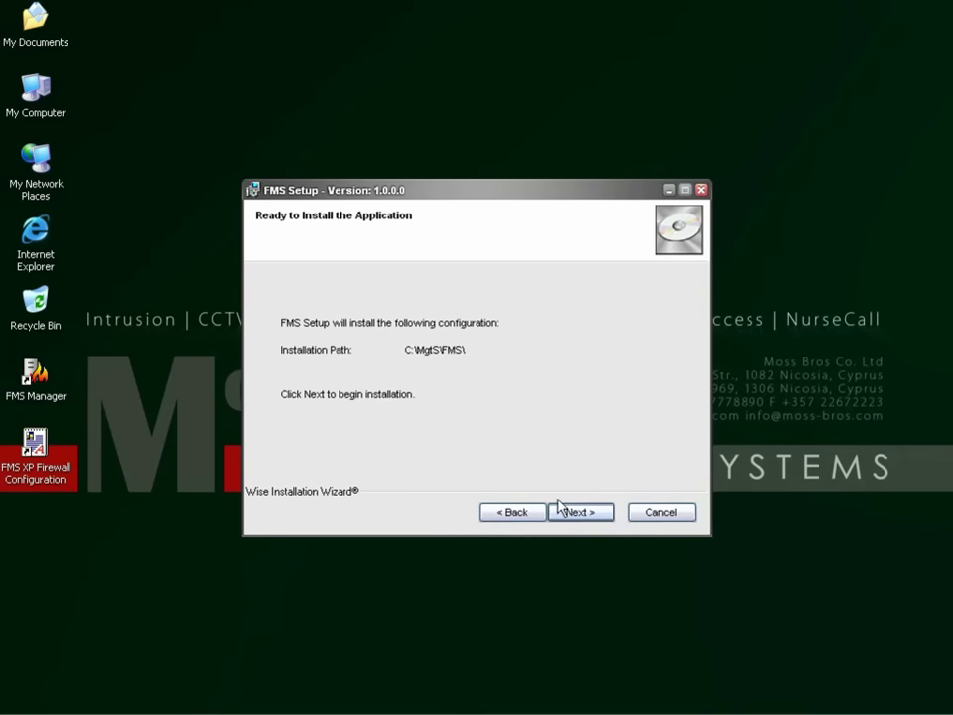
pyautogui.click(566, 524)
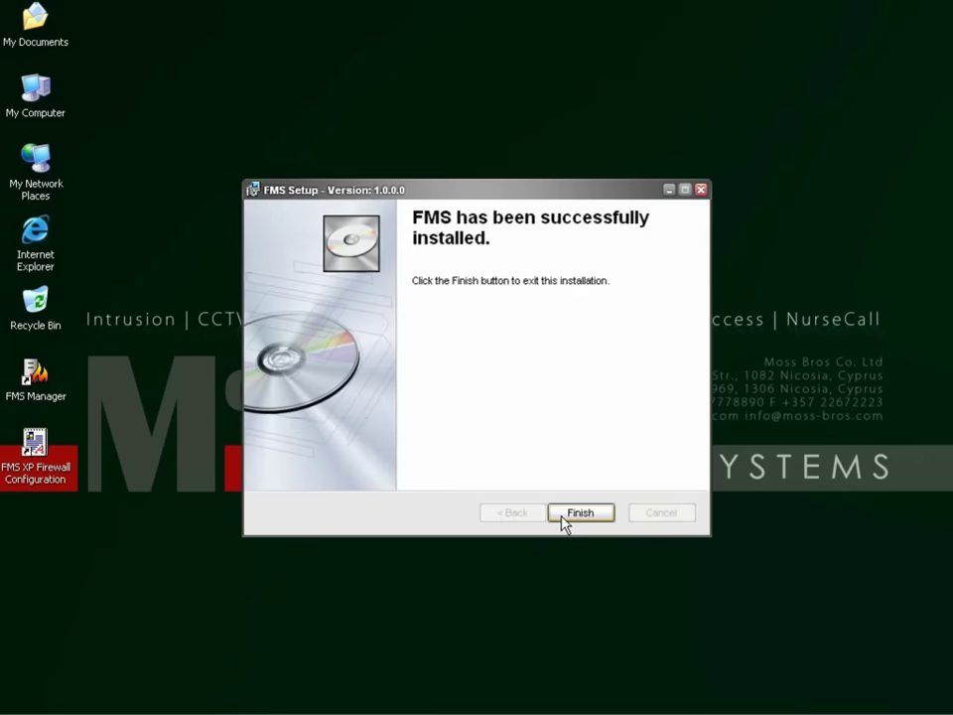
pyautogui.click(562, 520)
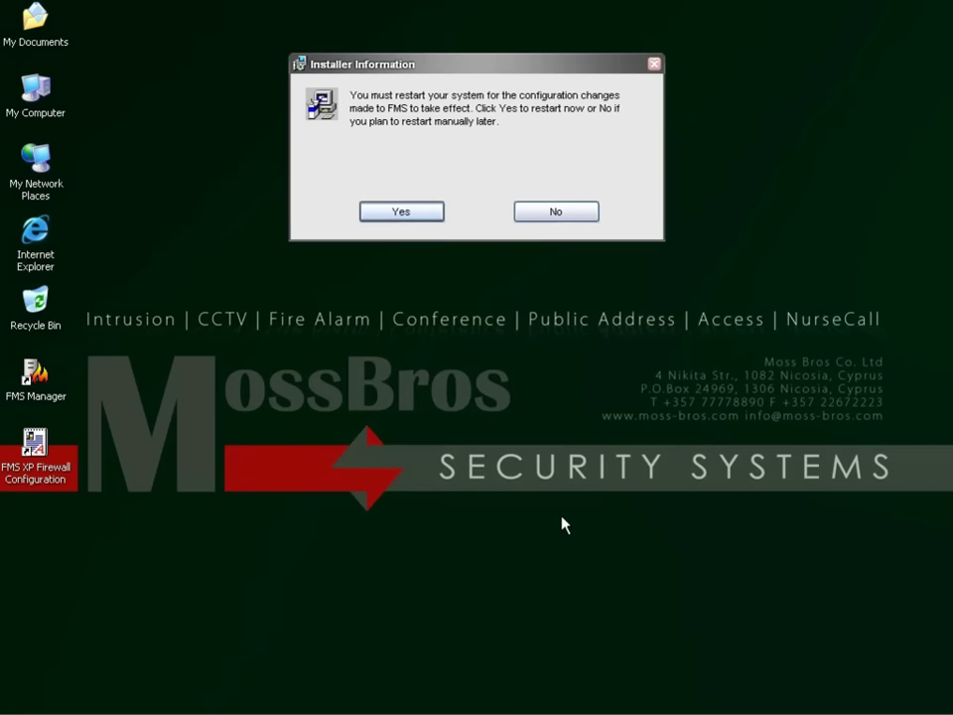
pyautogui.click(583, 212)
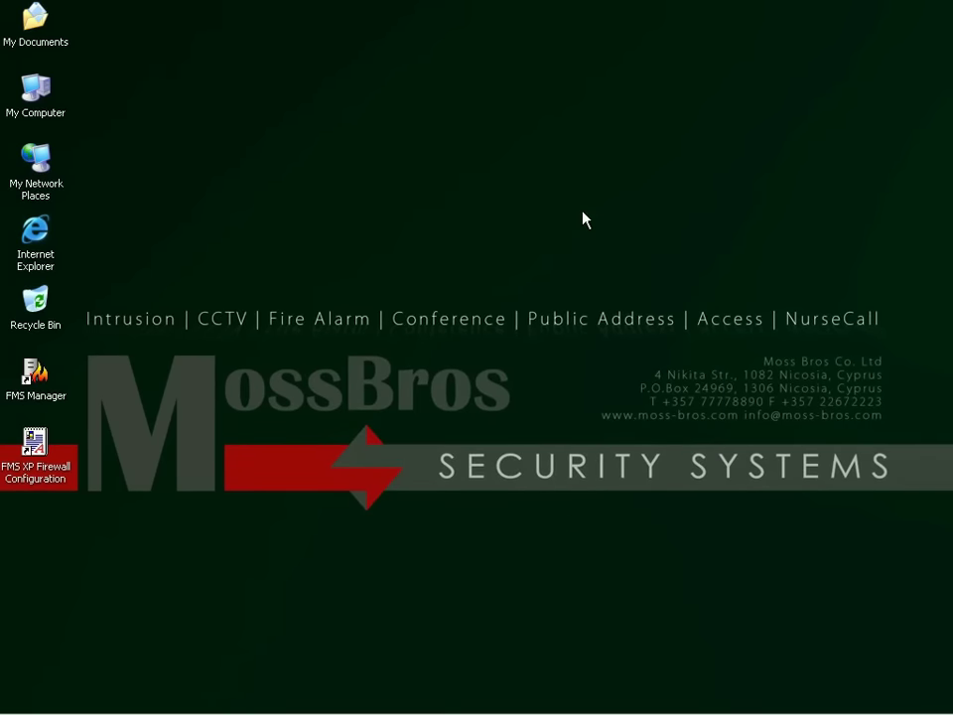
# Step: Open the FMS XP Firewall Configuration document and add Windows Firewall exceptions FMS Port 25922 and FMS Port 26202, both TCP
pyautogui.doubleClick(35, 447)
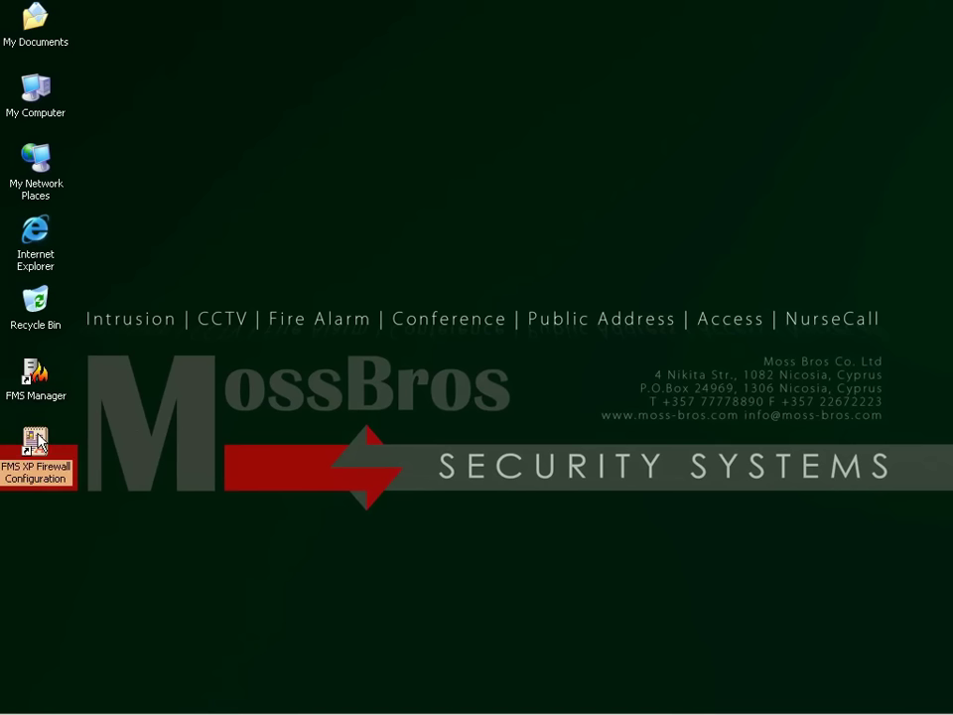
pyautogui.moveTo(830, 312); pyautogui.dragTo(826, 401)
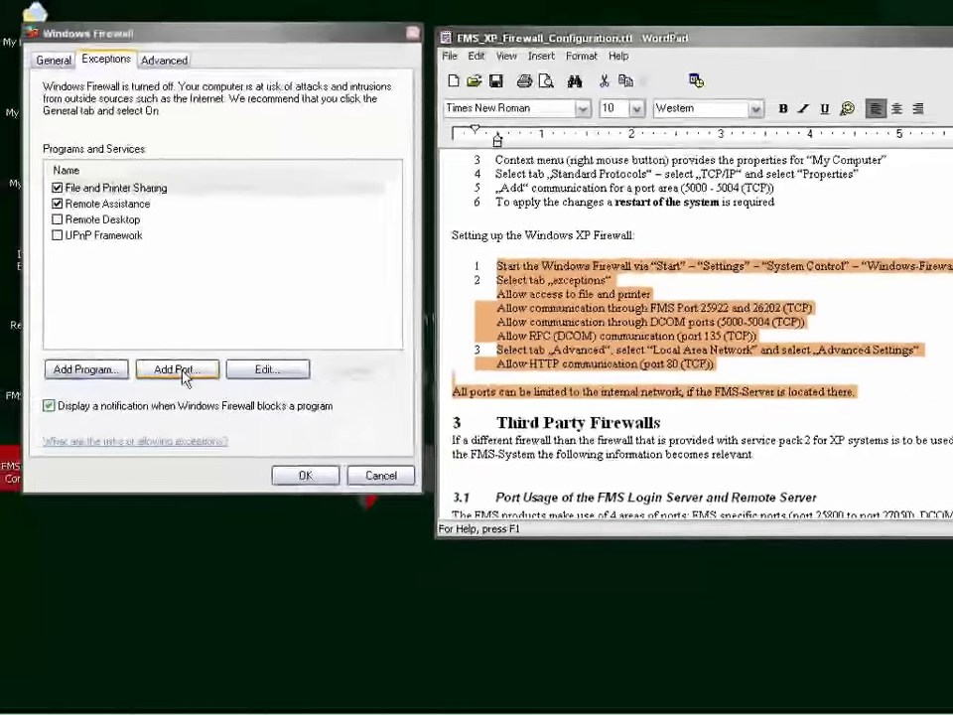
pyautogui.click(178, 371)
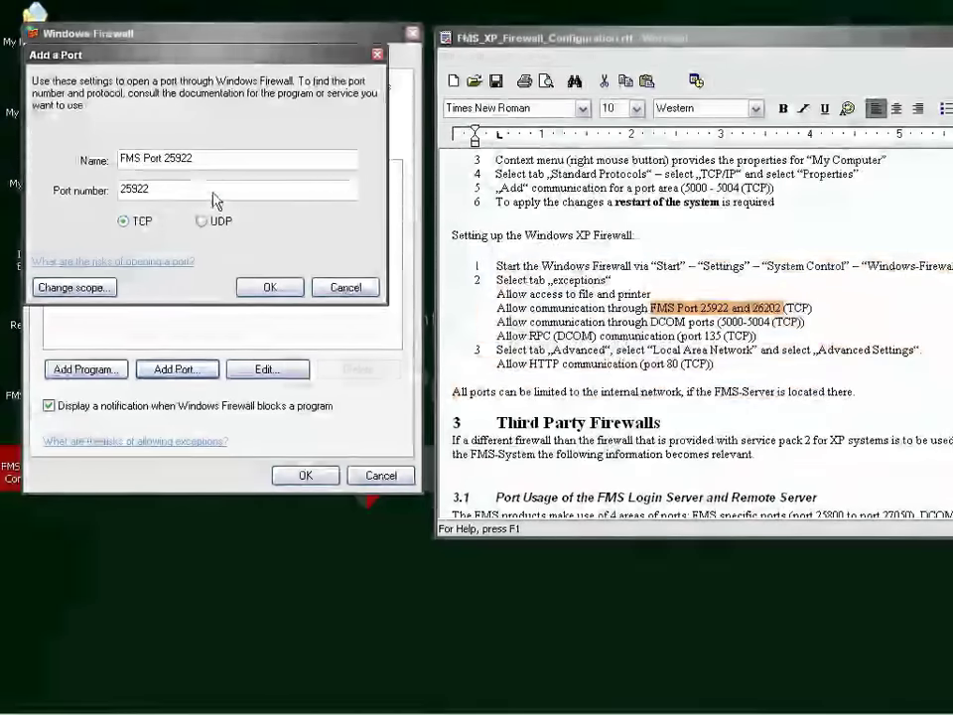
pyautogui.click(270, 287)
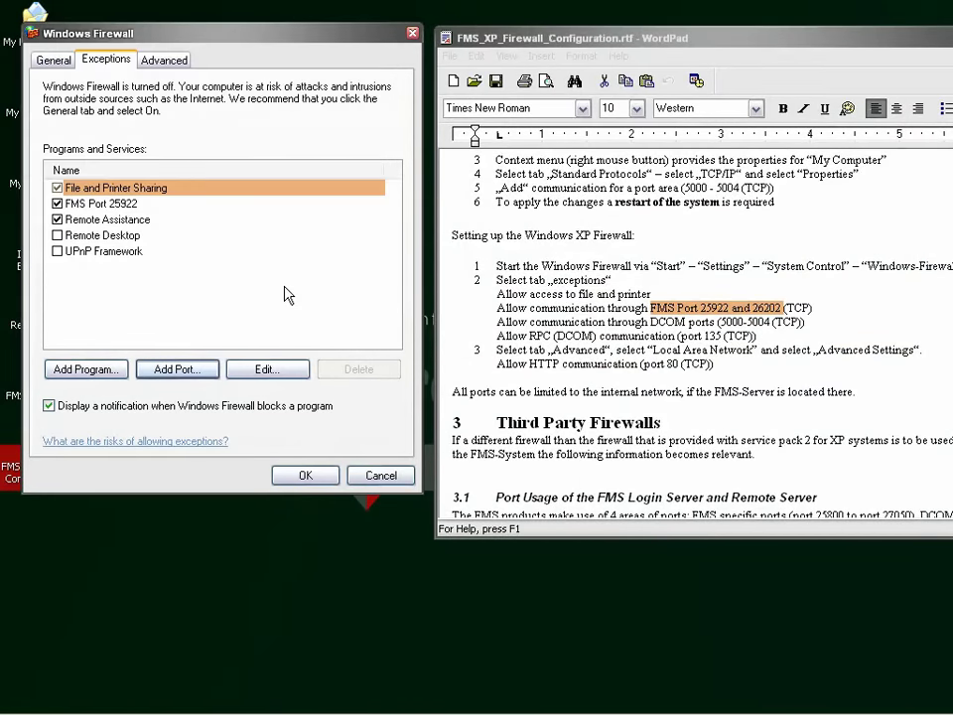
pyautogui.click(179, 370)
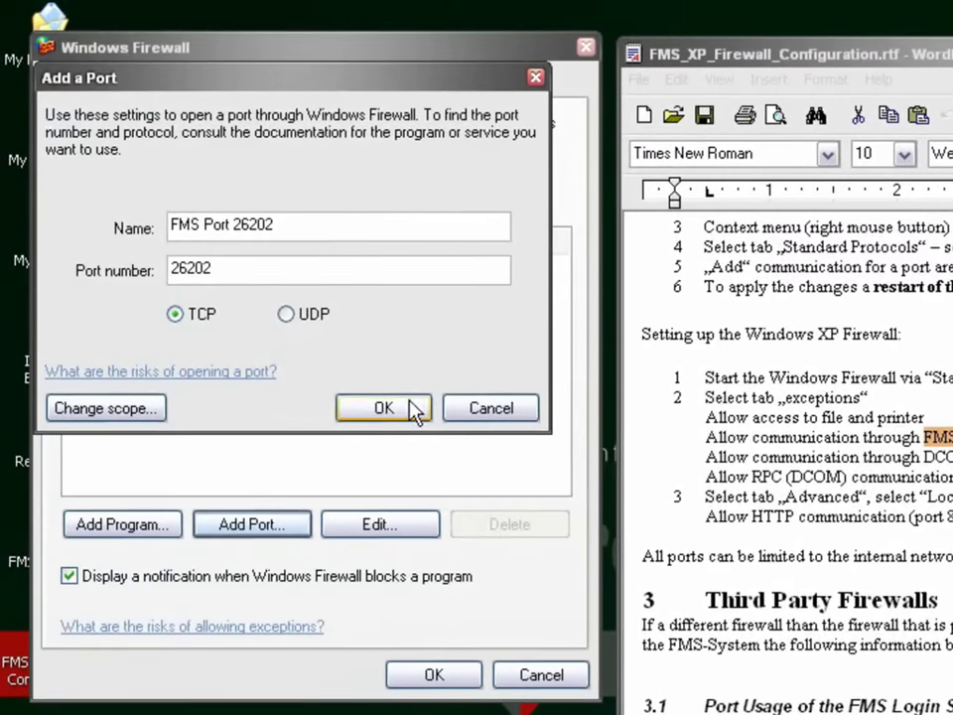
pyautogui.click(412, 415)
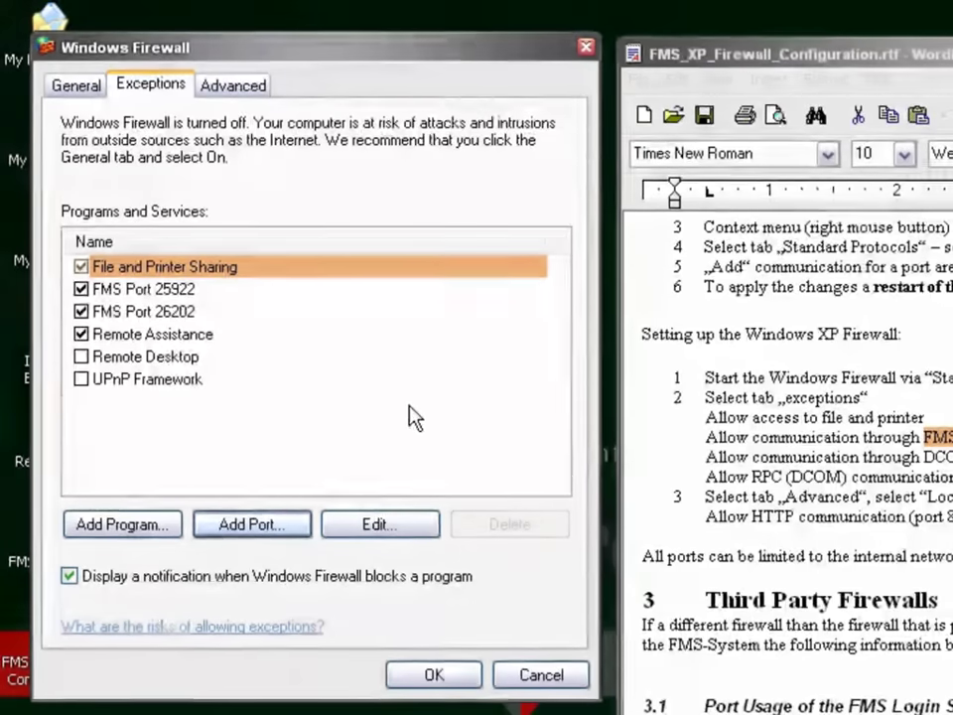
# Step: Add Windows Firewall TCP port exceptions for DCOM ports 5000 through 5004, each named after its port
pyautogui.click(231, 526)
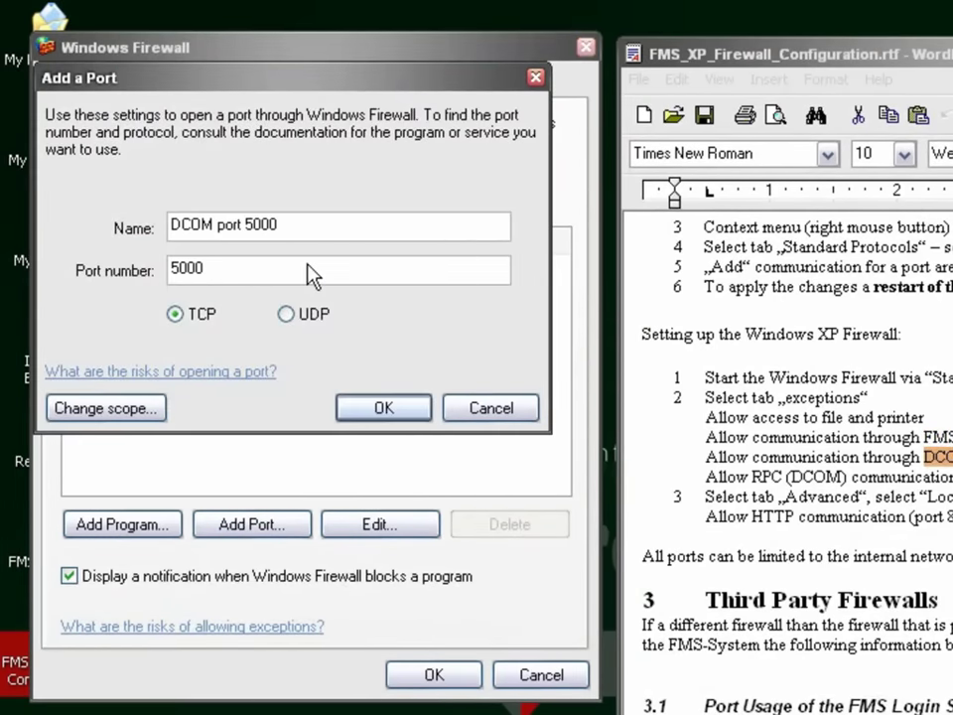
pyautogui.click(417, 415)
pyautogui.click(254, 525)
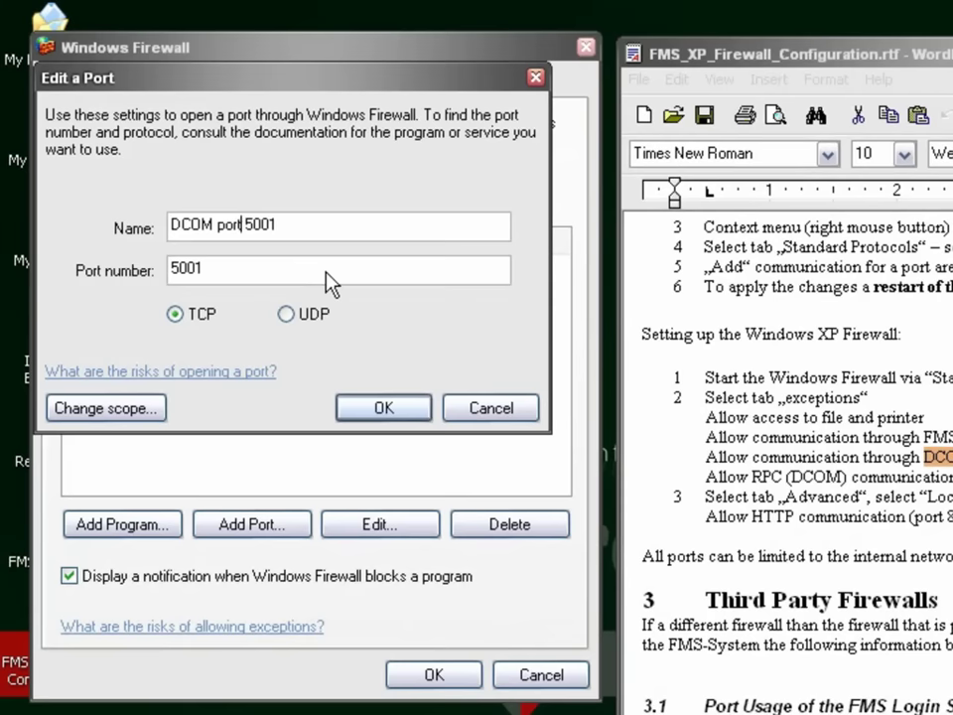
pyautogui.click(377, 411)
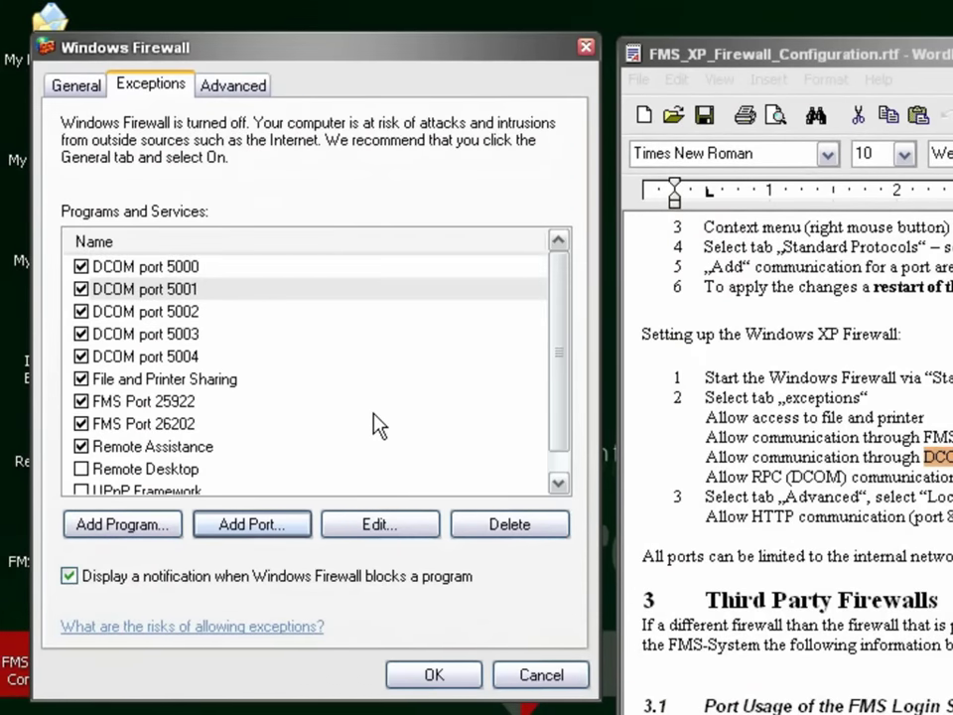
# Step: Copy "RPC (DCOM) communication" from the configuration document and use it as the name of a firewall exception for TCP port 135
pyautogui.click(752, 491)
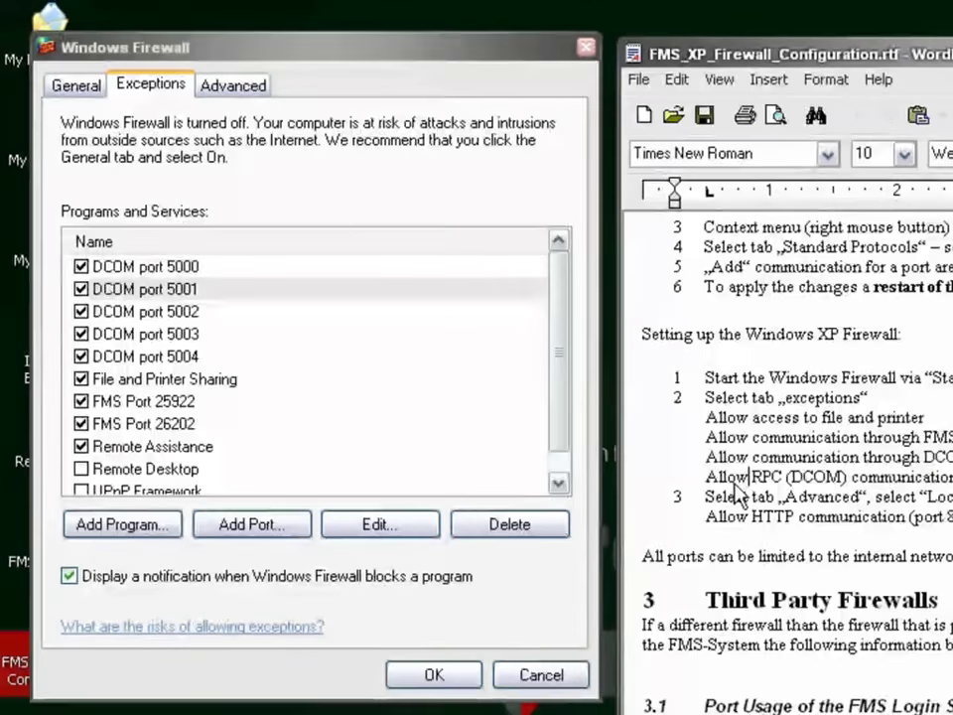
pyautogui.moveTo(751, 478); pyautogui.dragTo(899, 480)
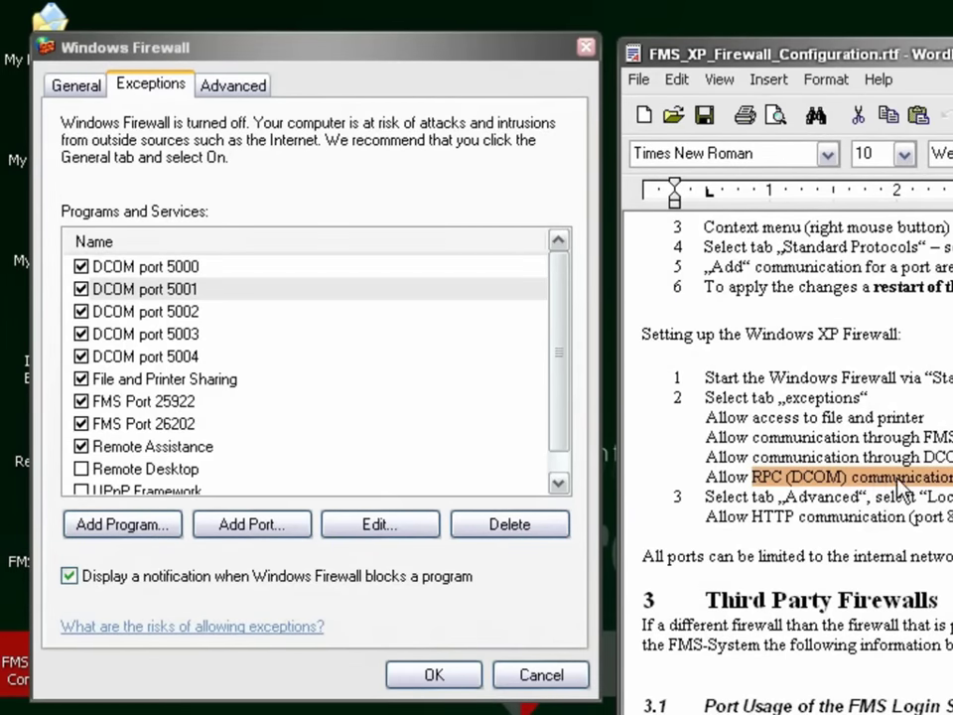
pyautogui.rightClick(899, 480)
pyautogui.click(936, 513)
pyautogui.click(246, 524)
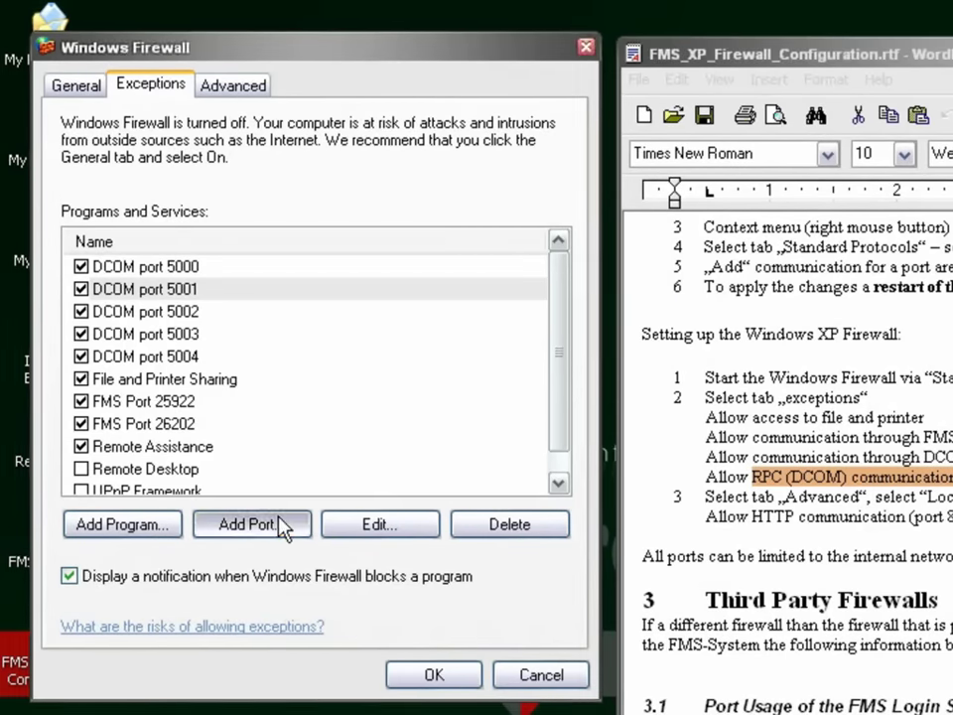
pyautogui.hotkey('ctrl', 'v')
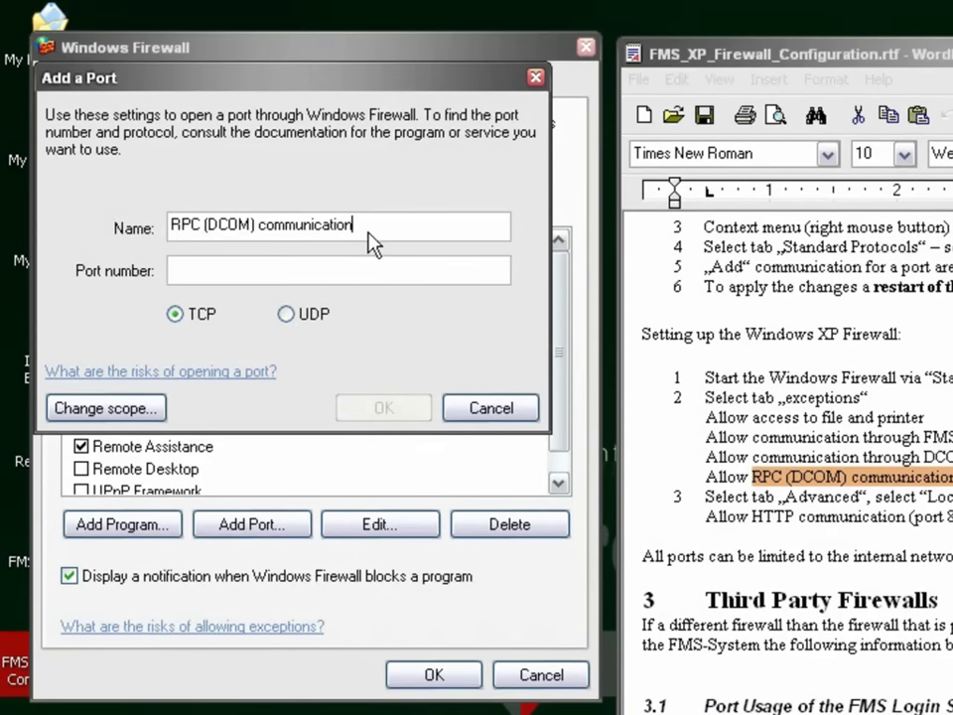
pyautogui.click(377, 270)
pyautogui.write('135')
pyautogui.click(415, 403)
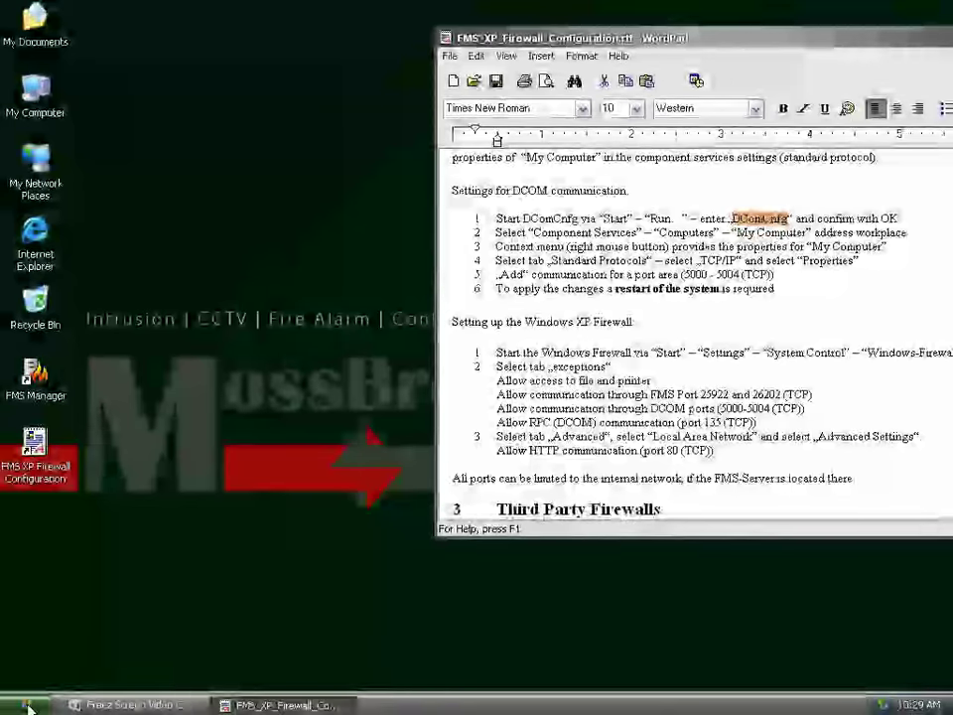
# Step: Launch the Component Services console by running DComCnfg
pyautogui.click(24, 704)
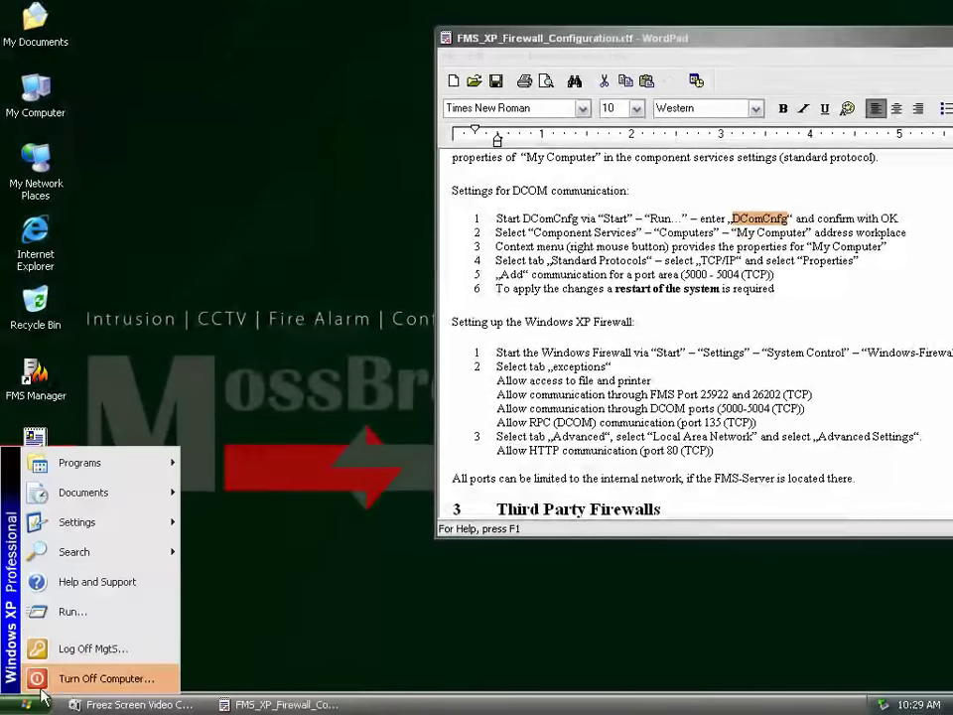
pyautogui.click(85, 610)
pyautogui.write('DComCnfg')
pyautogui.click(126, 682)
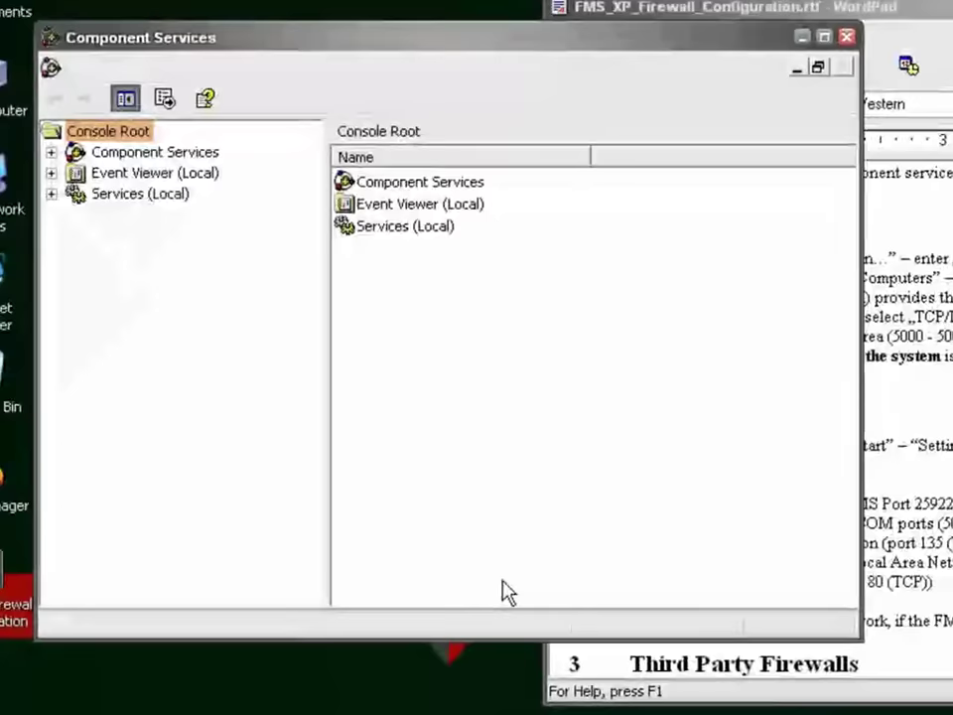
# Step: Browse to the Computers folder in Component Services and open the properties of My Computer
pyautogui.click(159, 163)
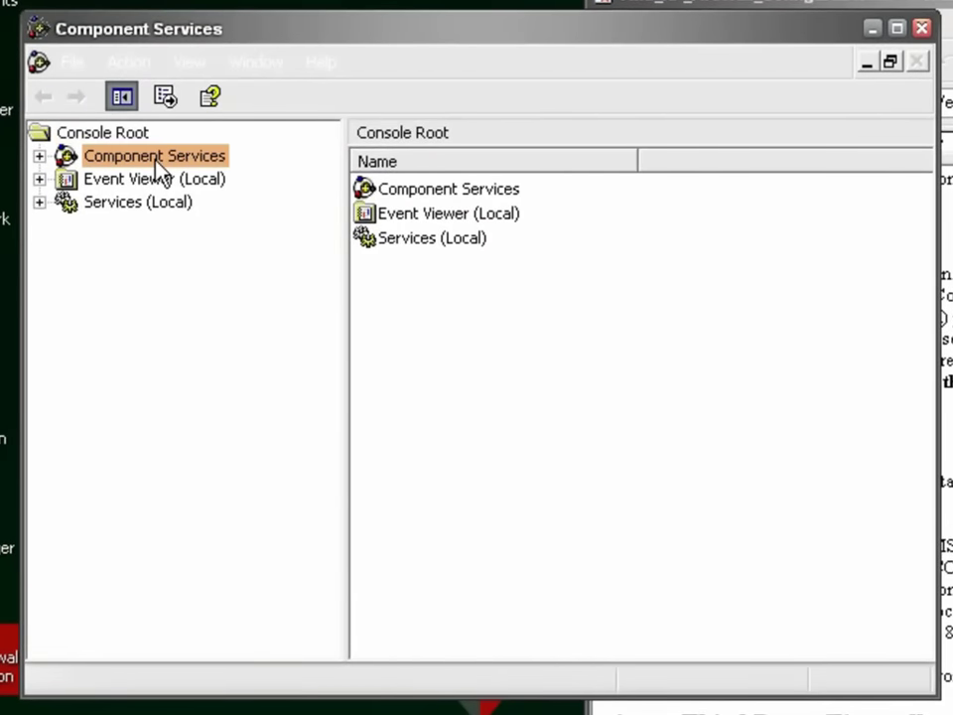
pyautogui.doubleClick(404, 184)
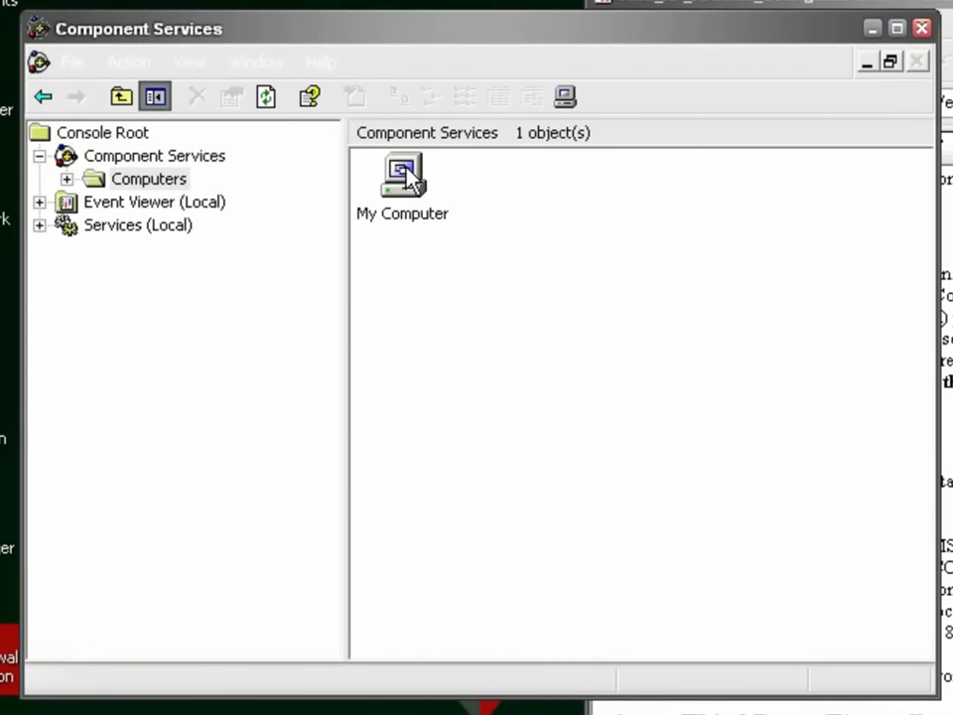
pyautogui.rightClick(406, 183)
pyautogui.click(437, 309)
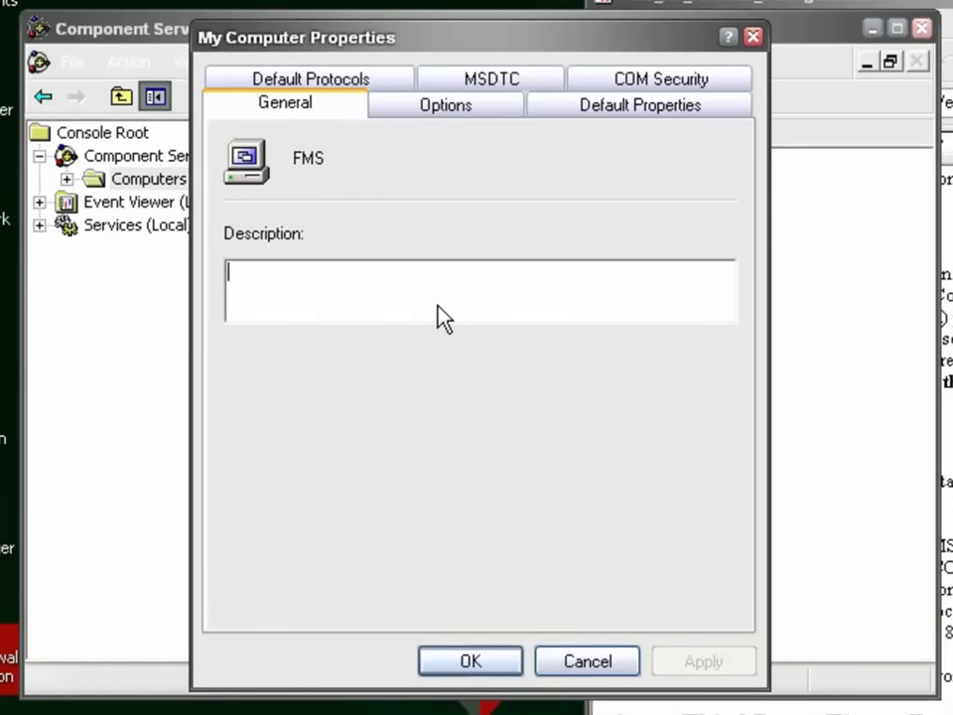
# Step: Add the port range 5000-5004 to the Connection-oriented TCP/IP DCOM protocol and apply the My Computer properties
pyautogui.click(311, 79)
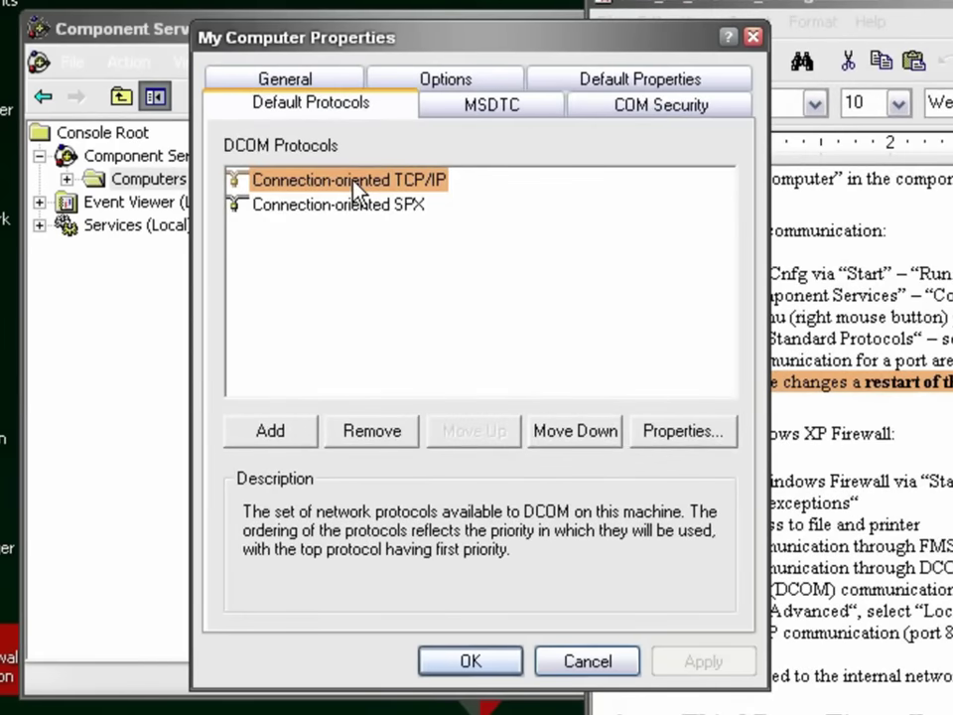
pyautogui.doubleClick(356, 189)
pyautogui.click(288, 394)
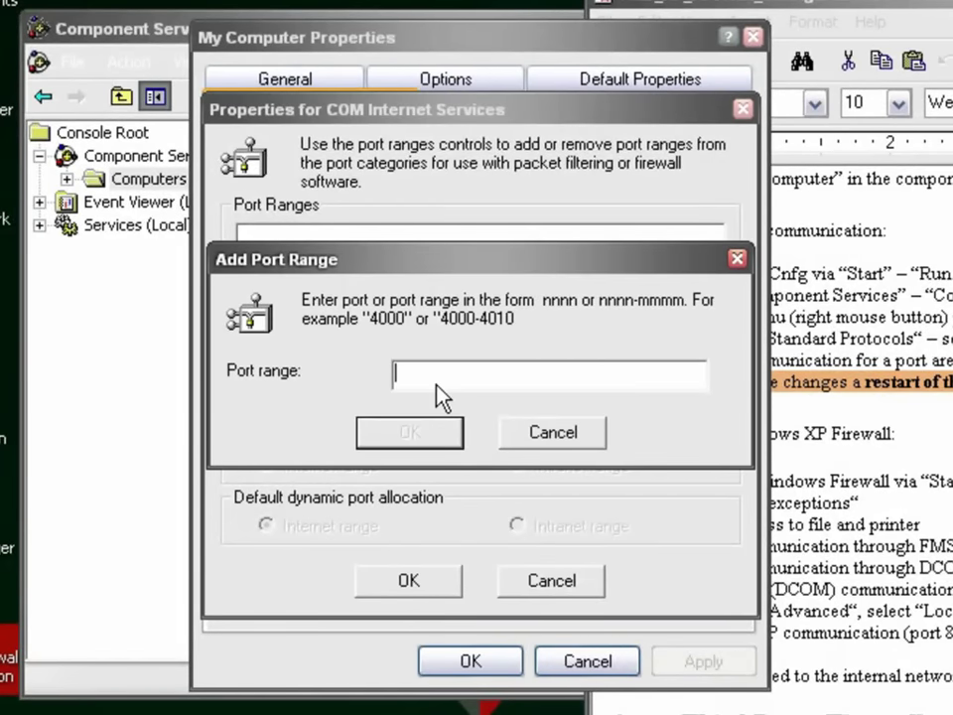
pyautogui.write('5000-5004')
pyautogui.click(410, 433)
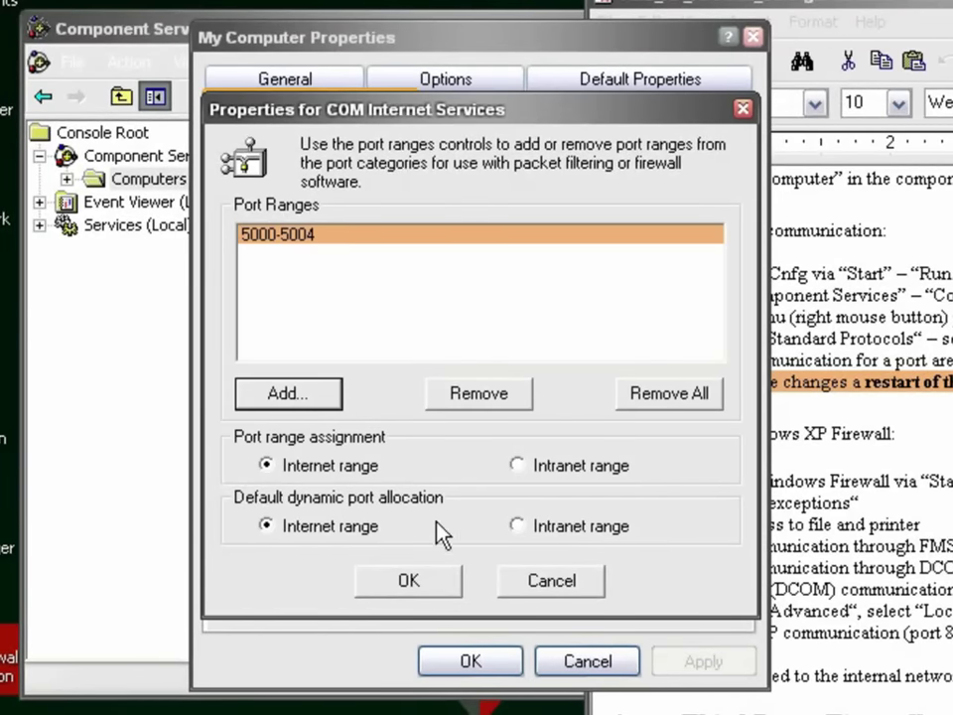
pyautogui.click(429, 584)
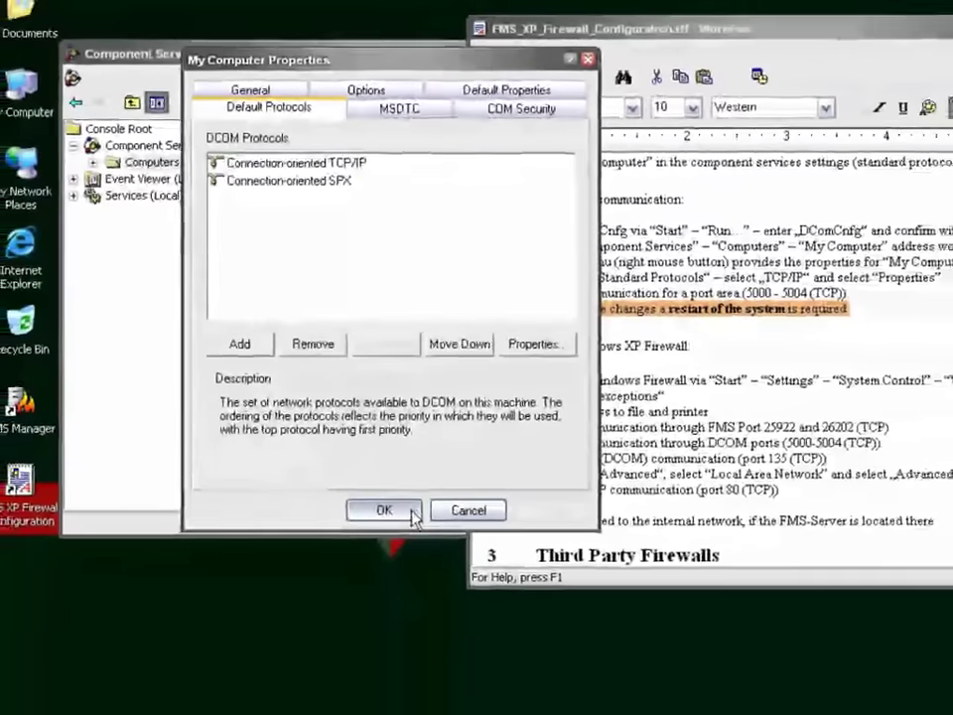
pyautogui.click(475, 662)
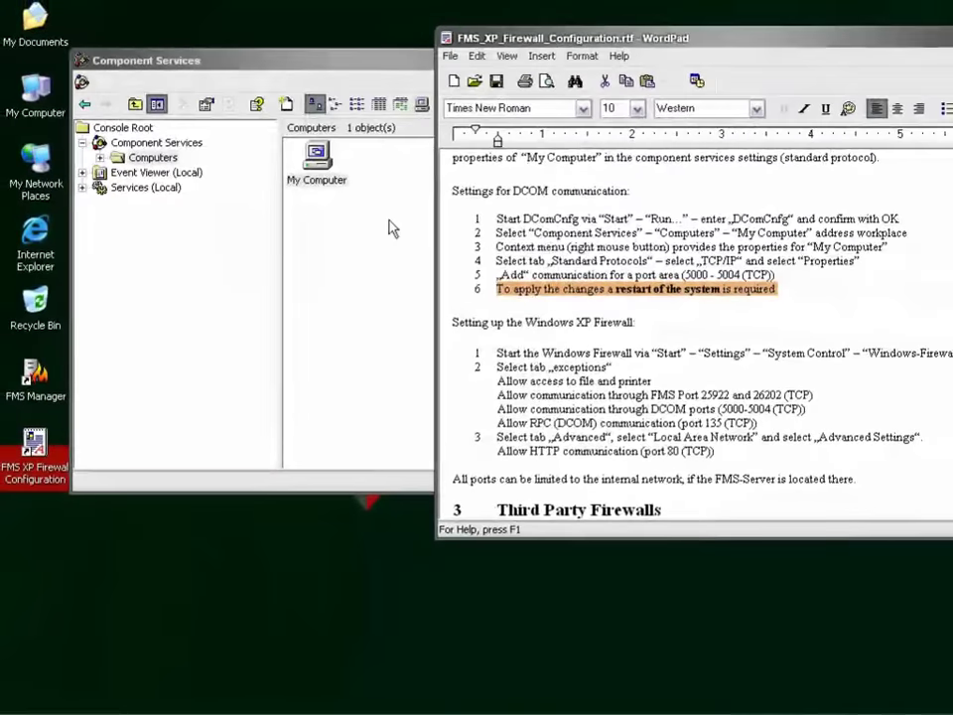
# Step: Close the Component Services console and the firewall configuration document
pyautogui.click(385, 60)
pyautogui.click(650, 58)
pyautogui.moveTo(668, 49); pyautogui.dragTo(290, 85)
pyautogui.click(620, 73)
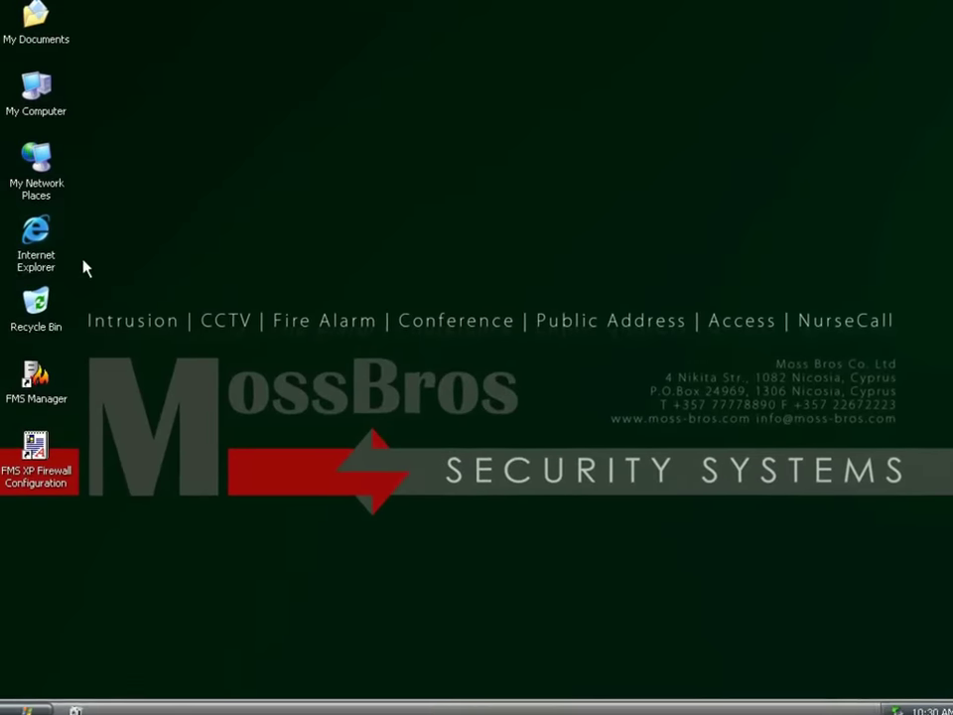
# Step: Open the custom security level settings of the Internet zone from Internet Explorer's properties
pyautogui.rightClick(44, 242)
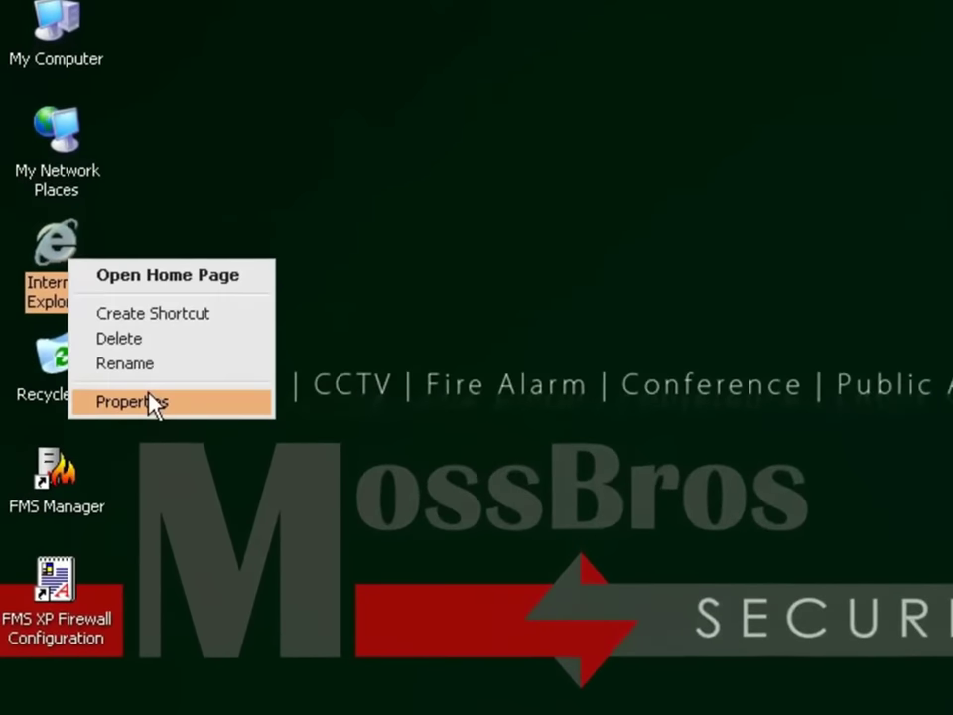
pyautogui.click(151, 399)
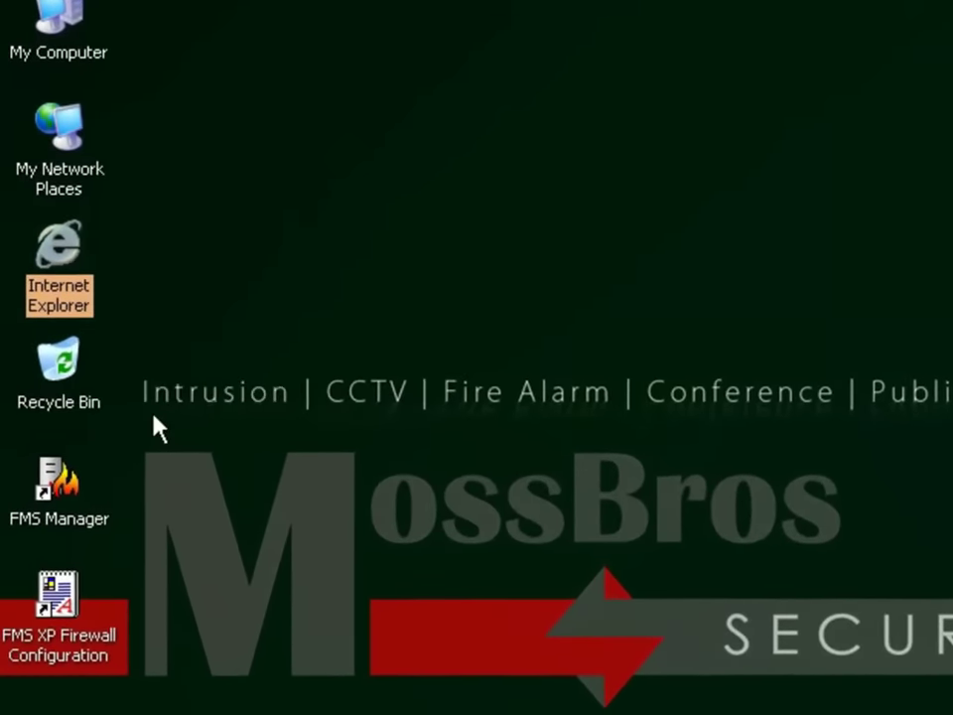
pyautogui.click(270, 72)
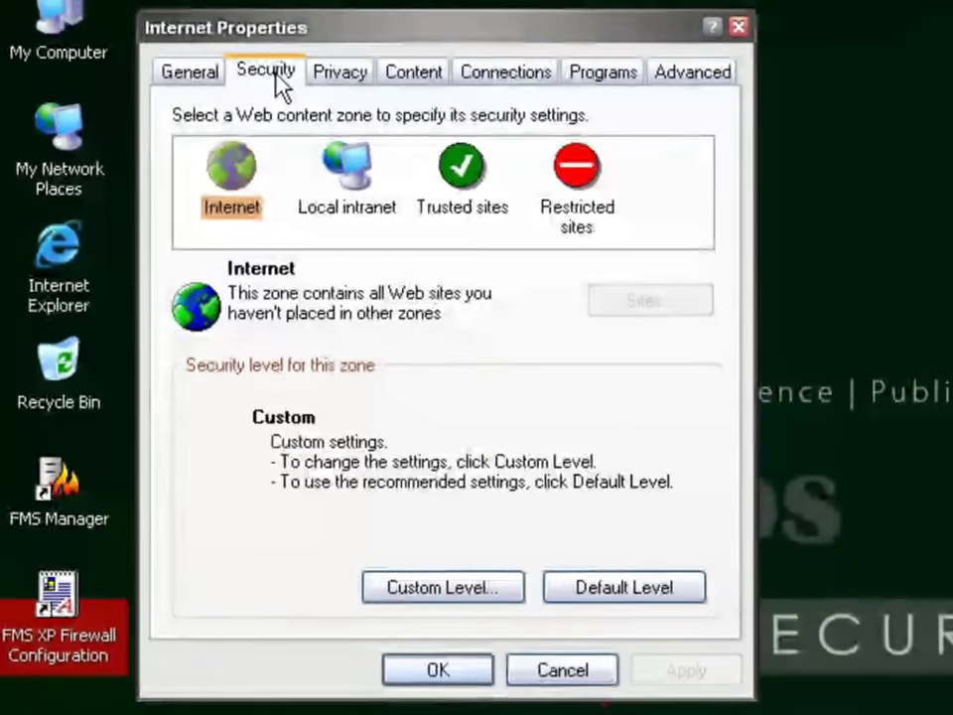
pyautogui.click(428, 593)
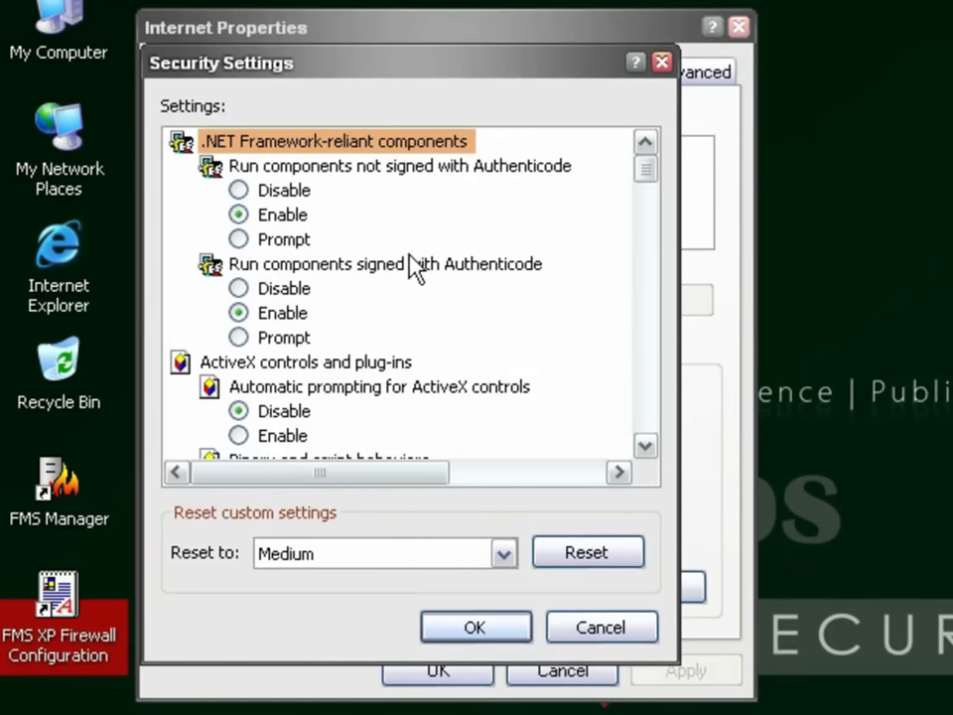
# Step: Enable automatic prompting for ActiveX controls and the download of signed ActiveX controls
pyautogui.click(286, 437)
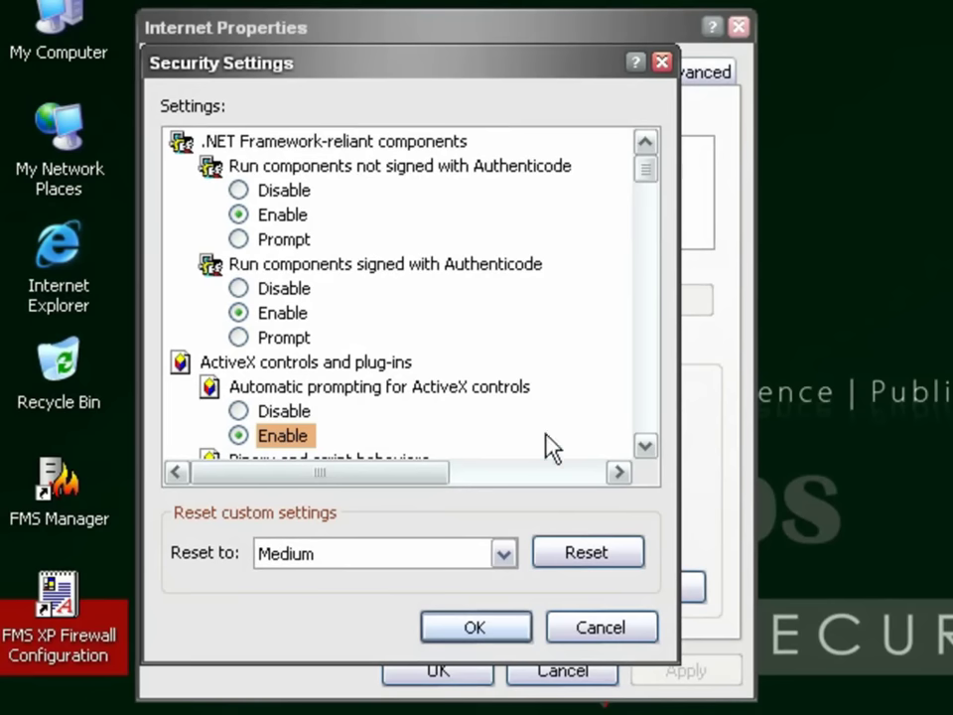
pyautogui.click(645, 446)
pyautogui.click(645, 446)
pyautogui.click(646, 446)
pyautogui.click(647, 445)
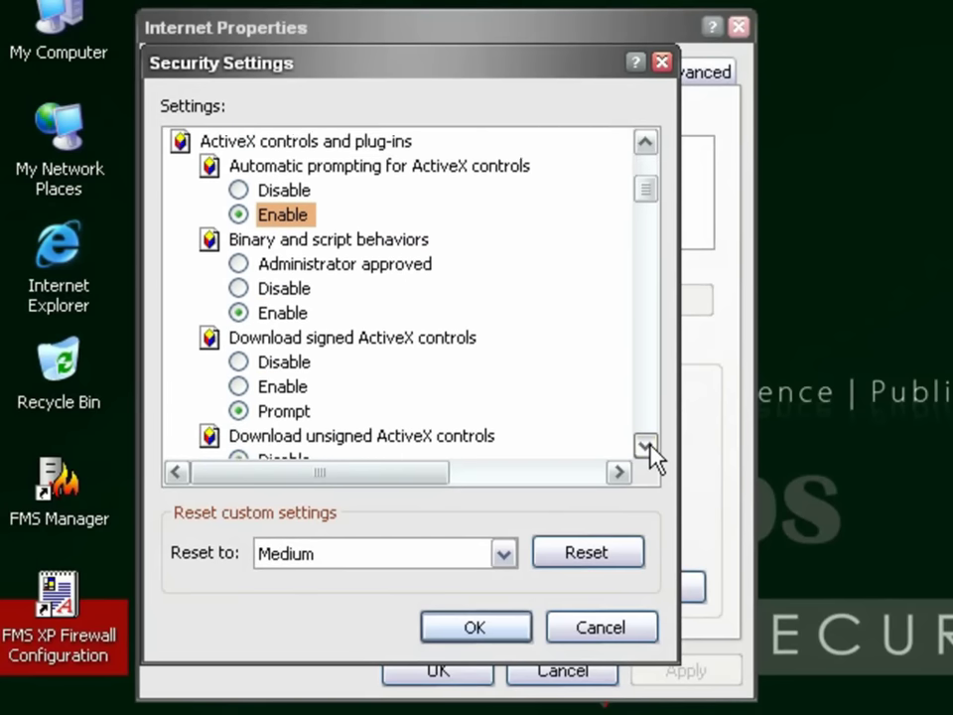
pyautogui.click(646, 446)
pyautogui.click(286, 362)
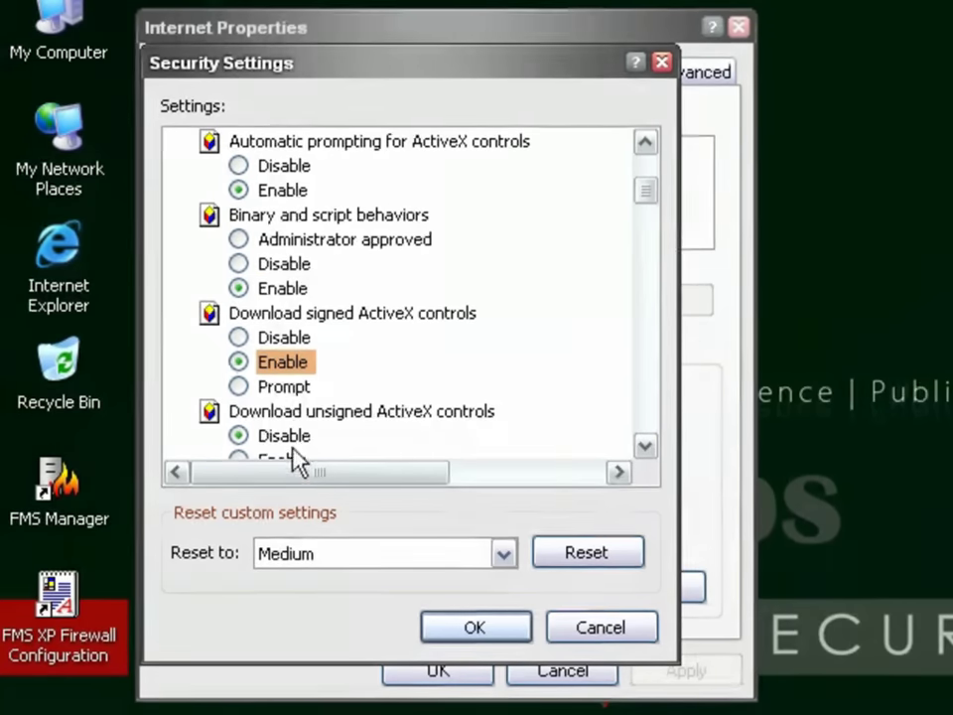
# Step: Enable downloading unsigned ActiveX controls and initializing and scripting ActiveX controls not marked as safe
pyautogui.click(645, 446)
pyautogui.click(646, 446)
pyautogui.click(645, 446)
pyautogui.click(645, 445)
pyautogui.click(645, 446)
pyautogui.click(645, 446)
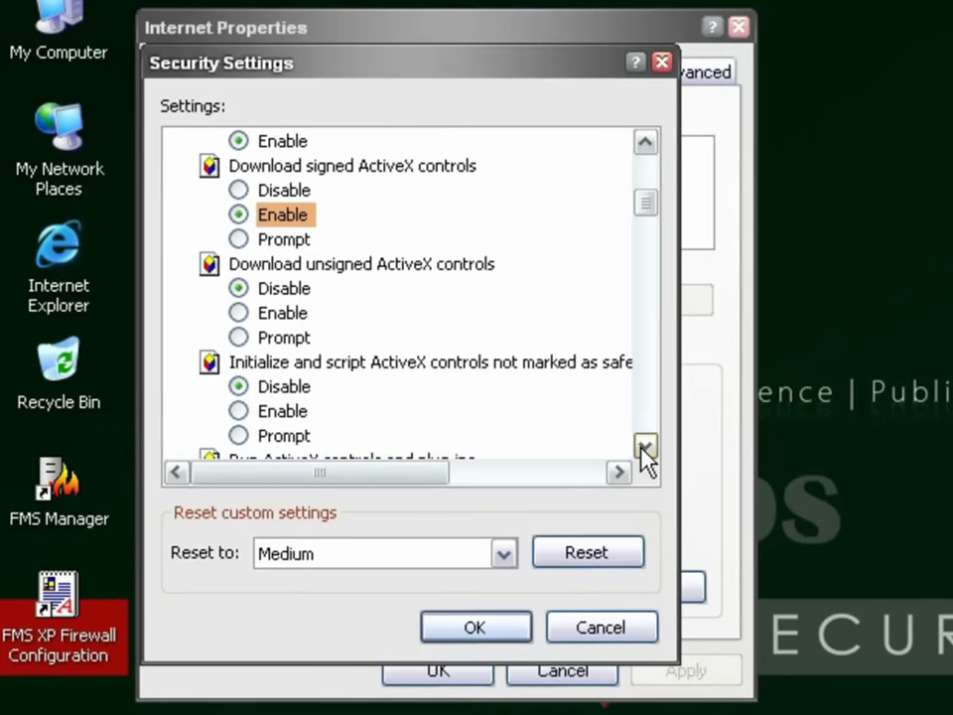
pyautogui.click(645, 446)
pyautogui.click(284, 289)
pyautogui.click(283, 386)
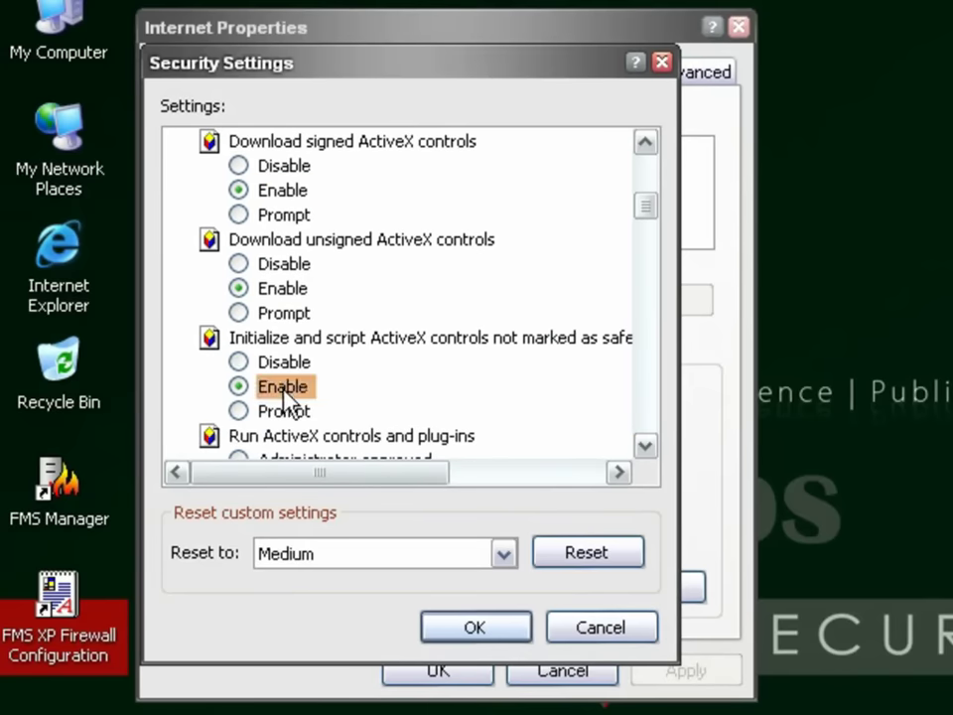
# Step: Examine the Internet zone's remaining ActiveX run and scripting options and the Downloads settings
pyautogui.click(645, 446)
pyautogui.click(646, 446)
pyautogui.click(645, 446)
pyautogui.click(646, 446)
pyautogui.click(647, 454)
pyautogui.click(646, 453)
pyautogui.click(646, 454)
pyautogui.click(647, 454)
pyautogui.click(646, 454)
pyautogui.click(646, 454)
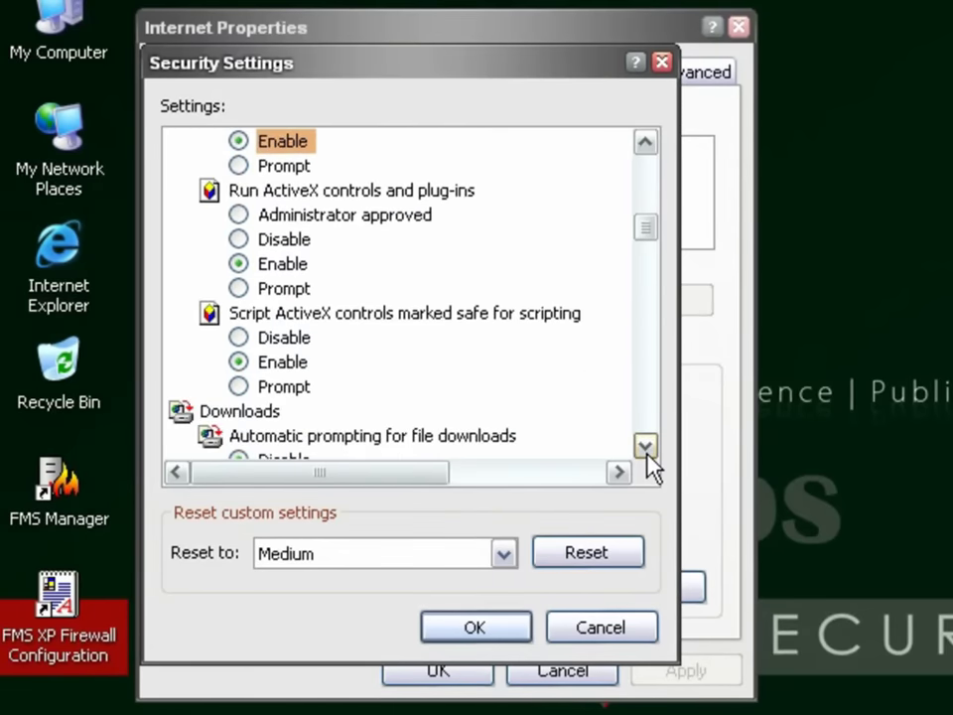
pyautogui.click(647, 454)
pyautogui.click(647, 454)
pyautogui.click(647, 453)
pyautogui.click(646, 454)
pyautogui.click(646, 454)
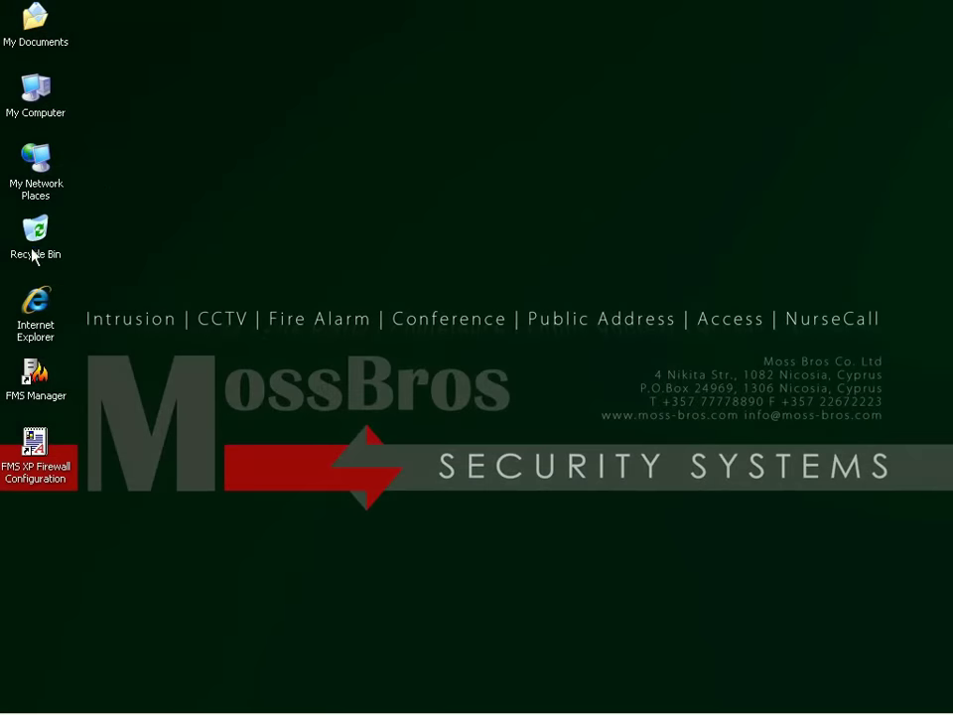
# Step: Log on to FMS Manager as operator Administrator and try to start the server component
pyautogui.doubleClick(35, 375)
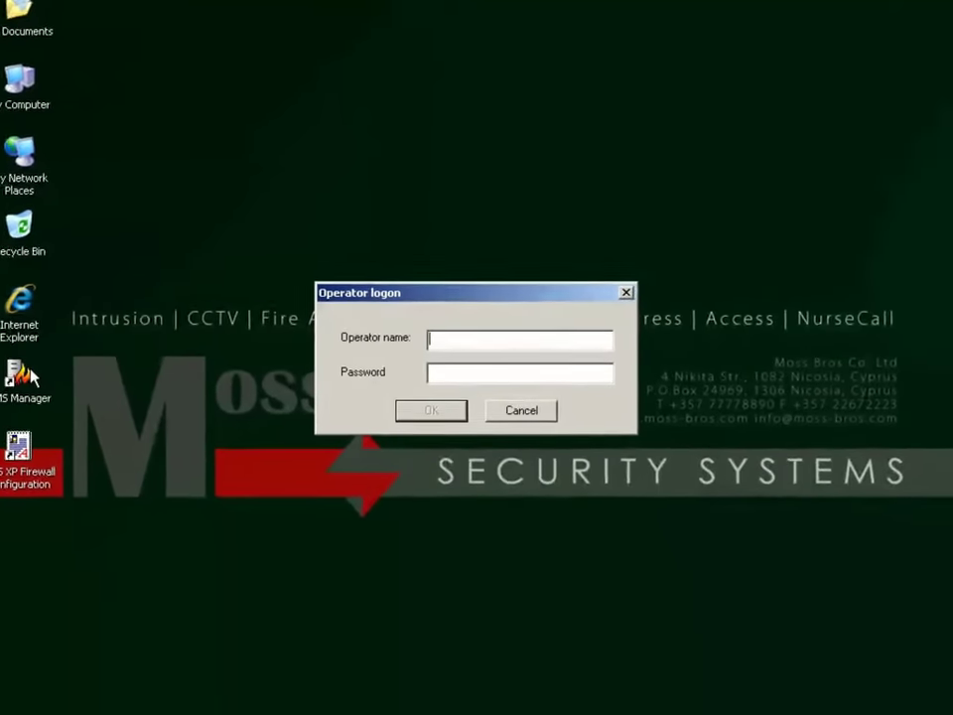
pyautogui.write('Administrator')
pyautogui.click(462, 374)
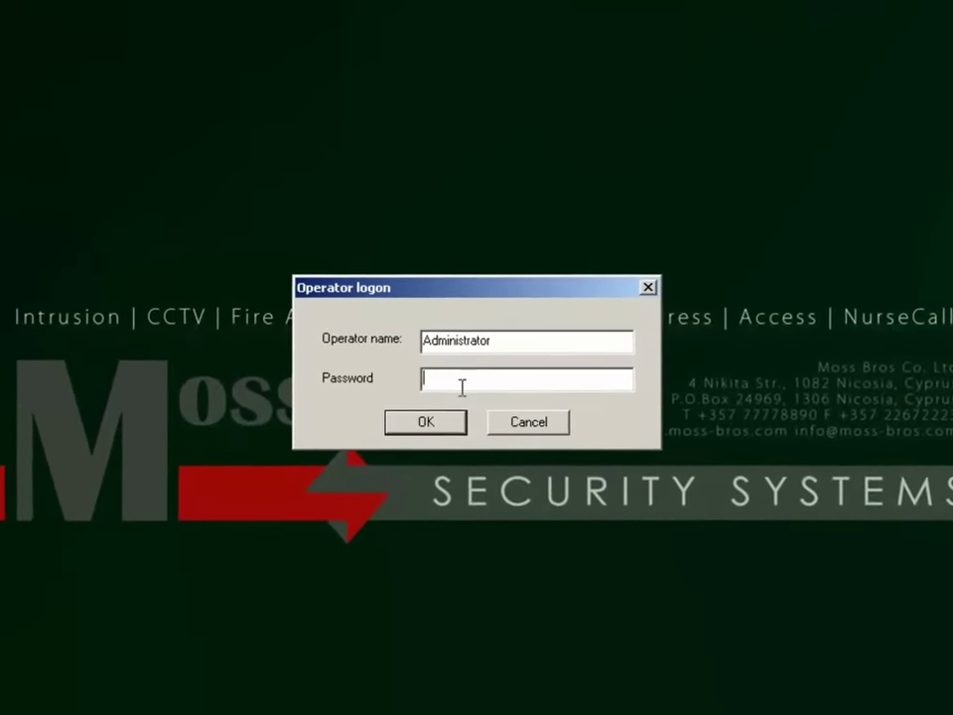
pyautogui.click(433, 411)
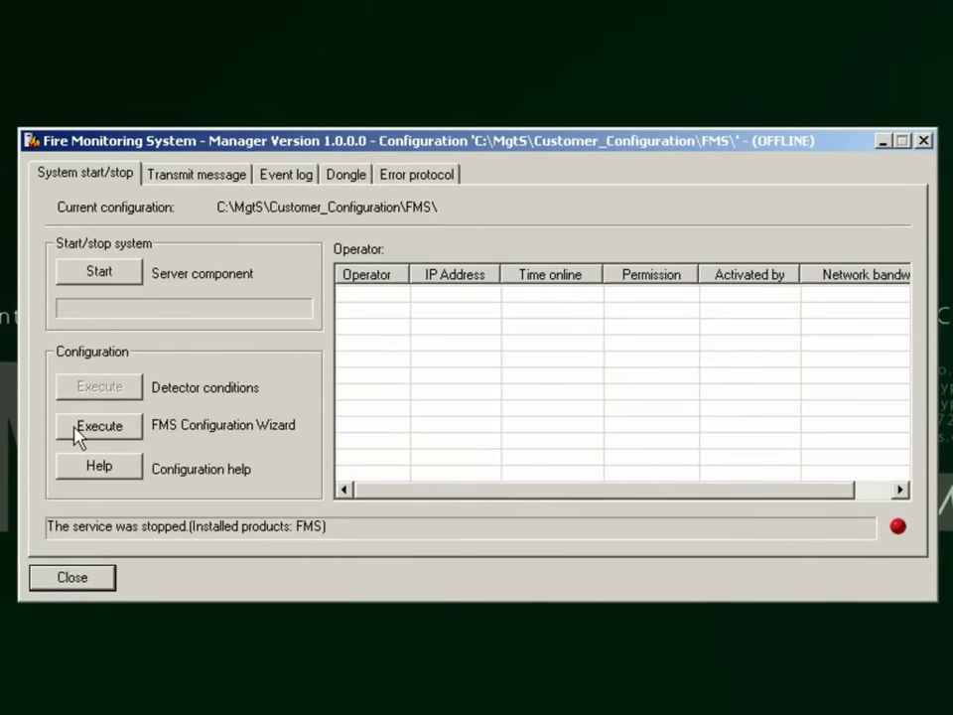
pyautogui.click(80, 278)
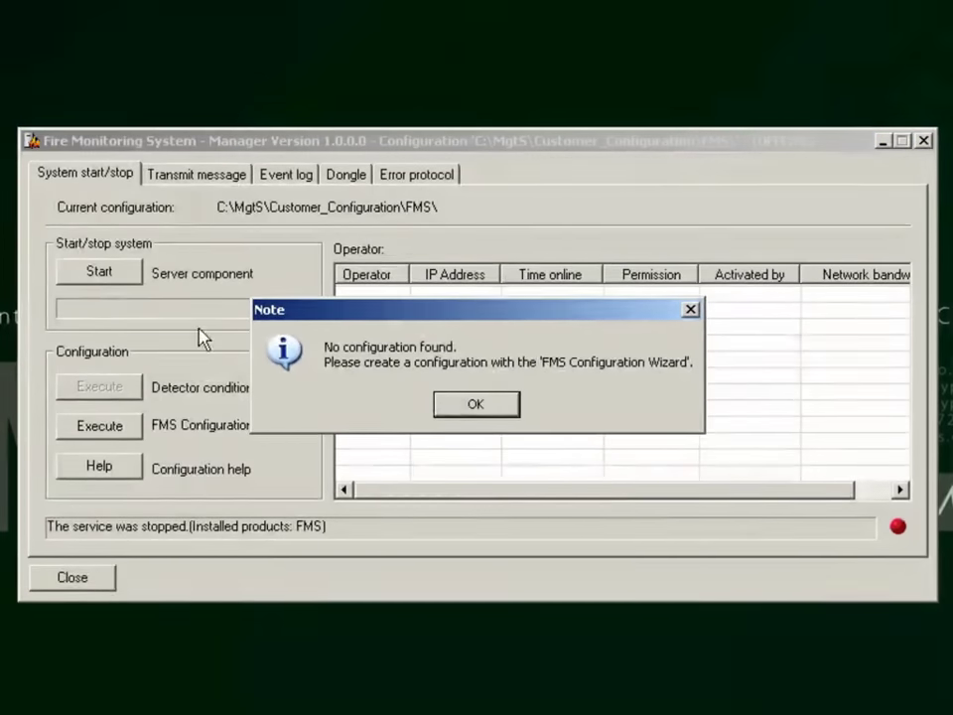
pyautogui.click(457, 405)
# Step: Launch the FMS Configuration Wizard and log in as Administrator with the configuration password
pyautogui.click(68, 427)
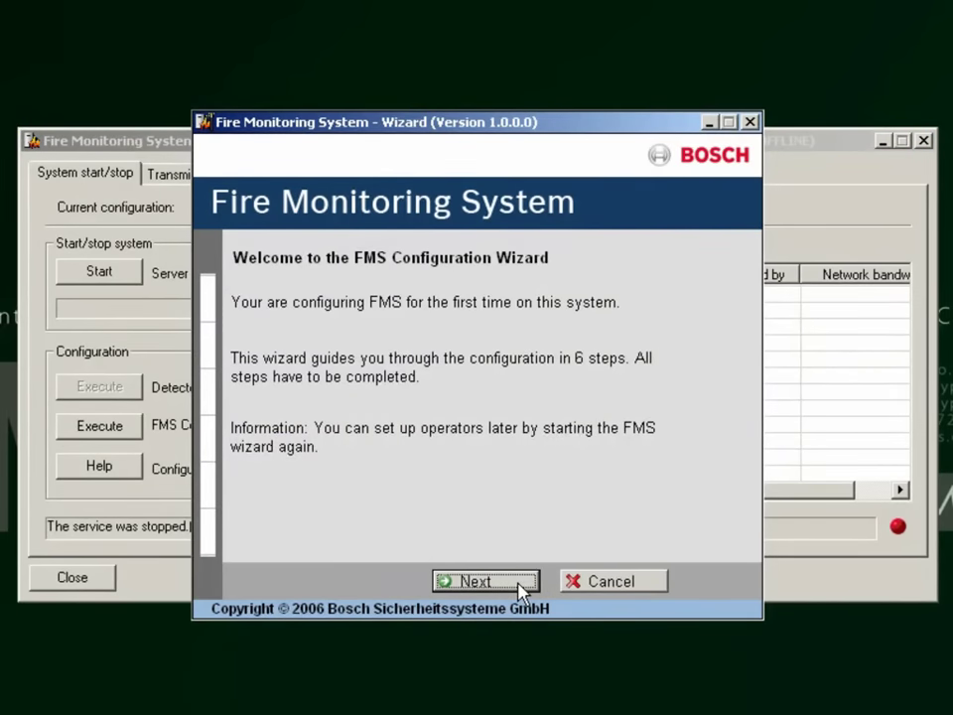
pyautogui.click(487, 581)
pyautogui.write('Administrator')
pyautogui.click(506, 383)
pyautogui.write('*************')
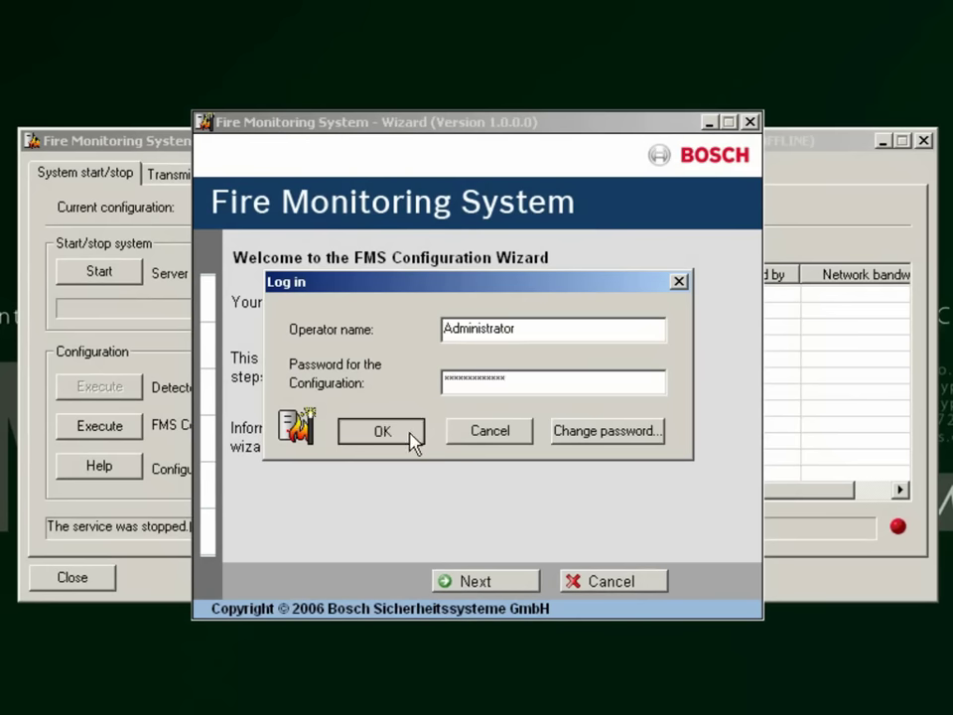
pyautogui.click(415, 444)
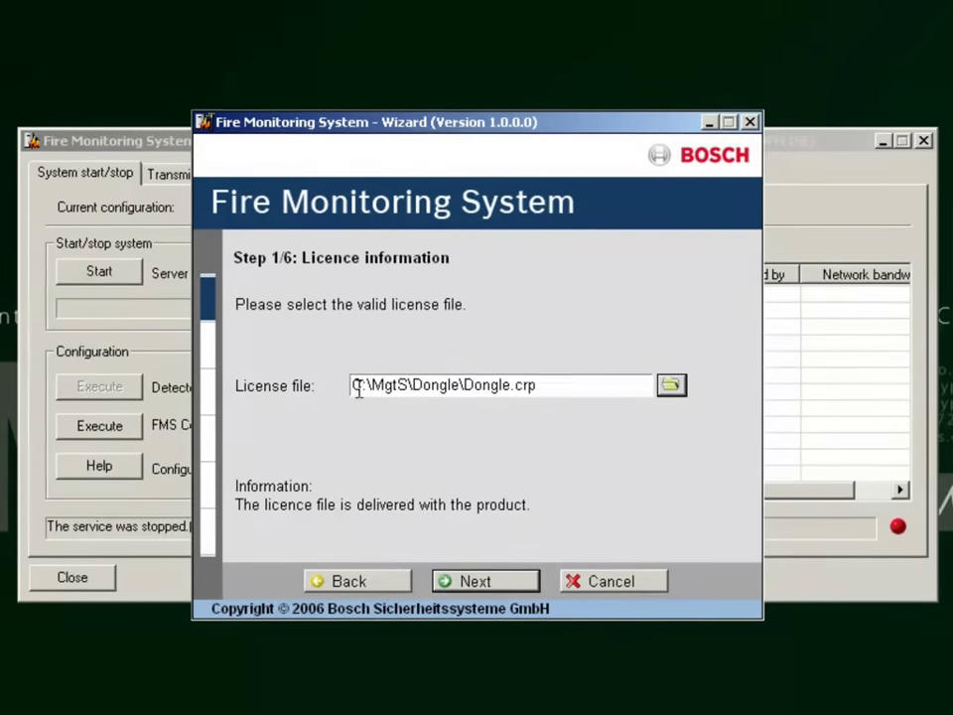
# Step: Select Dongle.crp from the Dongle folder inside My Documents' 29-06-2011 folder as the license file and continue the wizard
pyautogui.moveTo(354, 388); pyautogui.dragTo(567, 388)
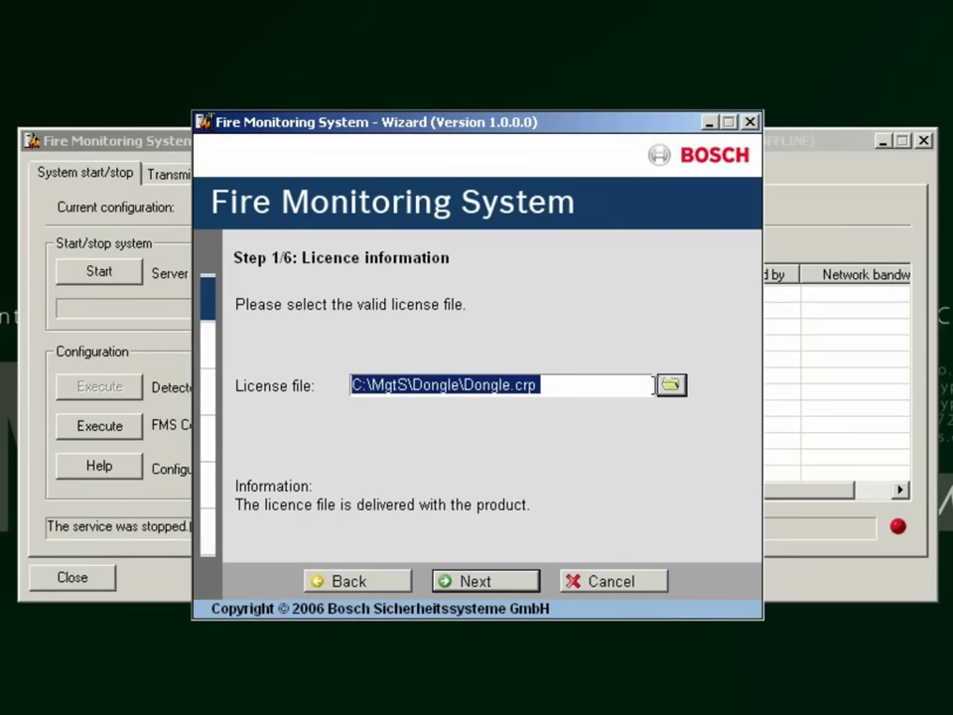
pyautogui.click(672, 386)
pyautogui.click(220, 387)
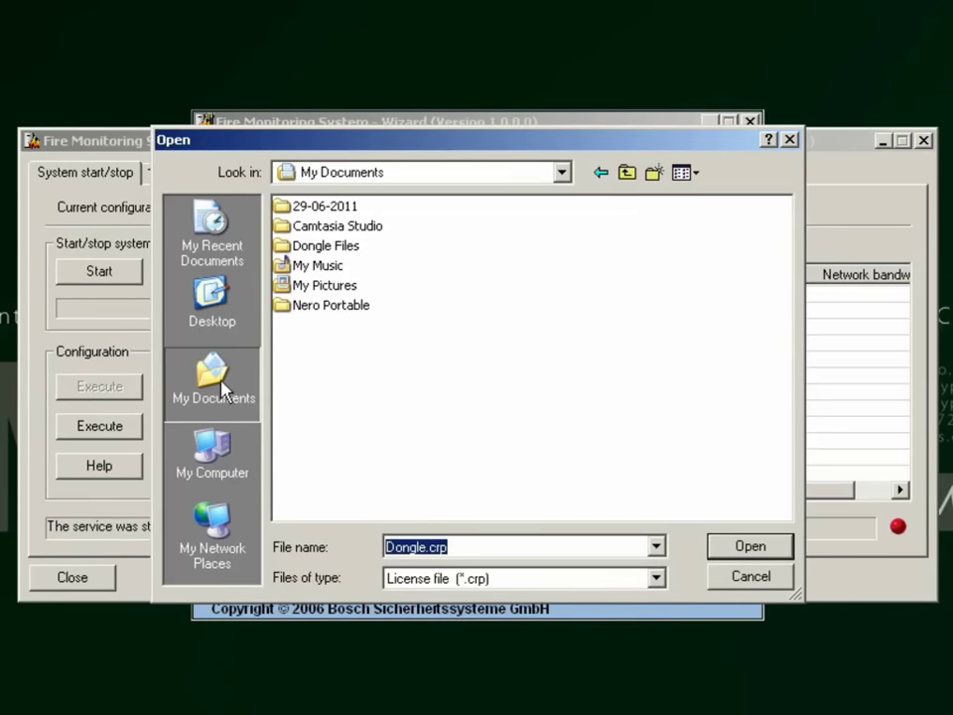
pyautogui.doubleClick(320, 206)
pyautogui.doubleClick(321, 207)
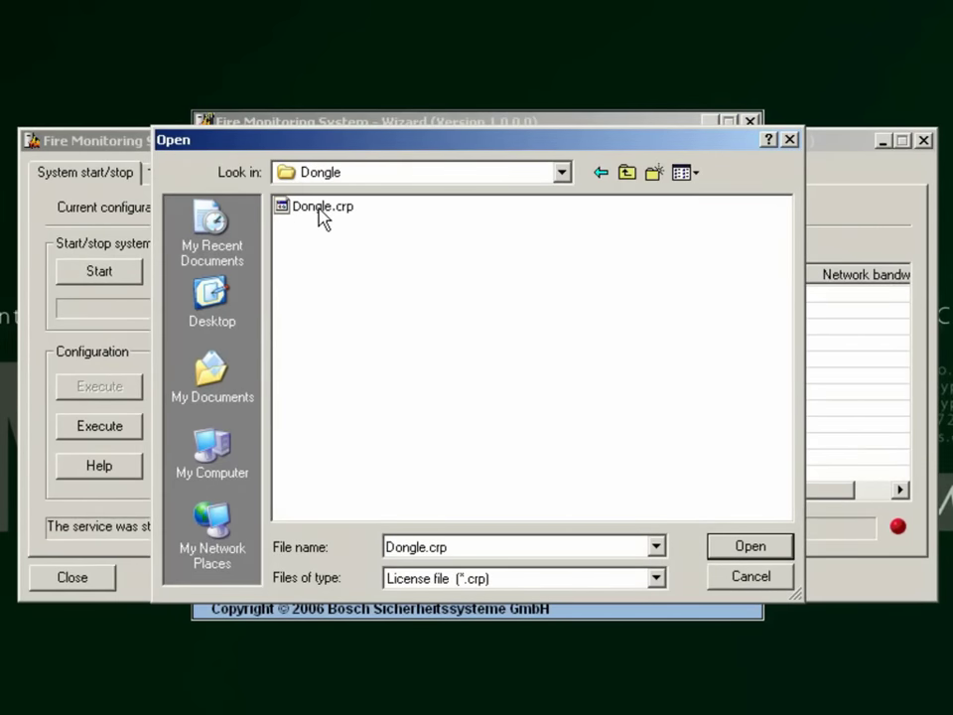
pyautogui.doubleClick(319, 207)
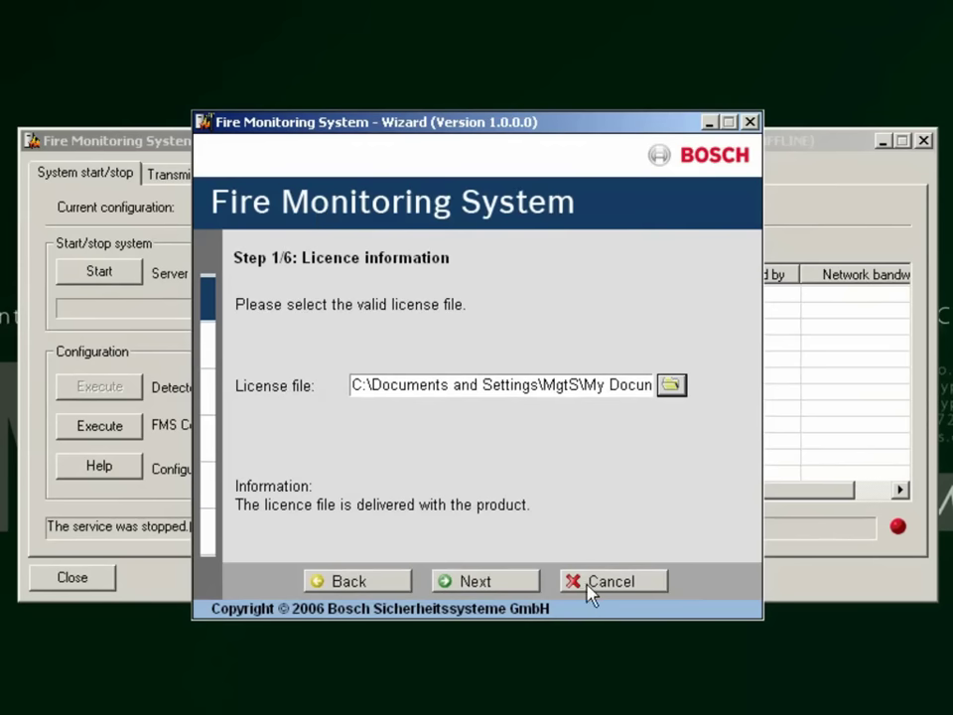
pyautogui.click(509, 587)
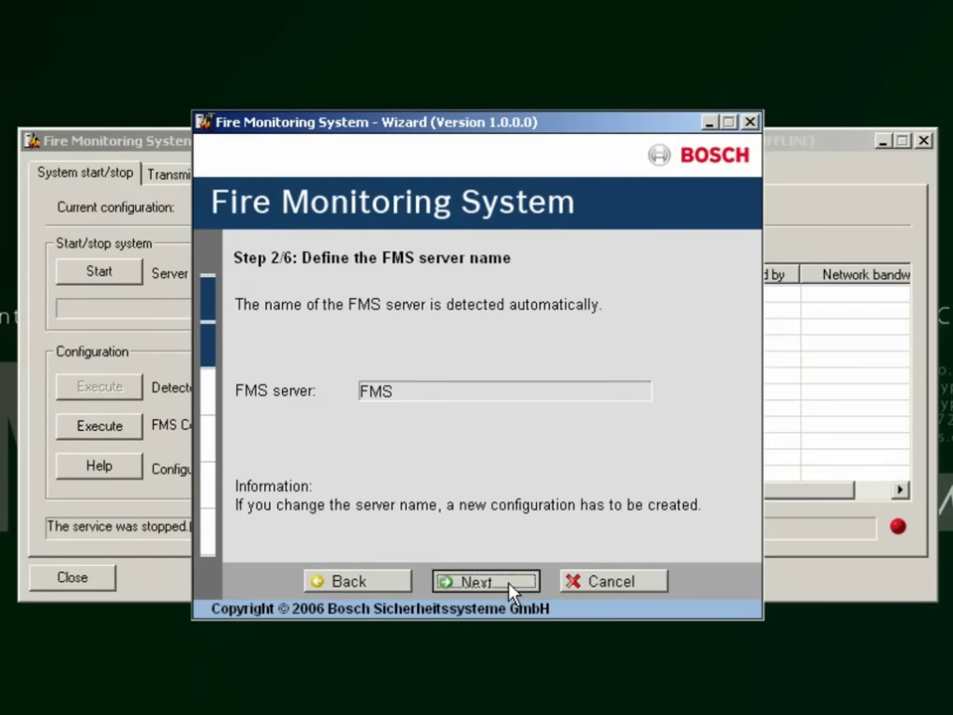
# Step: Accept the FMS server name and assign port COM1 to control panel FP1, continuing to the detector lists
pyautogui.click(510, 589)
pyautogui.click(554, 387)
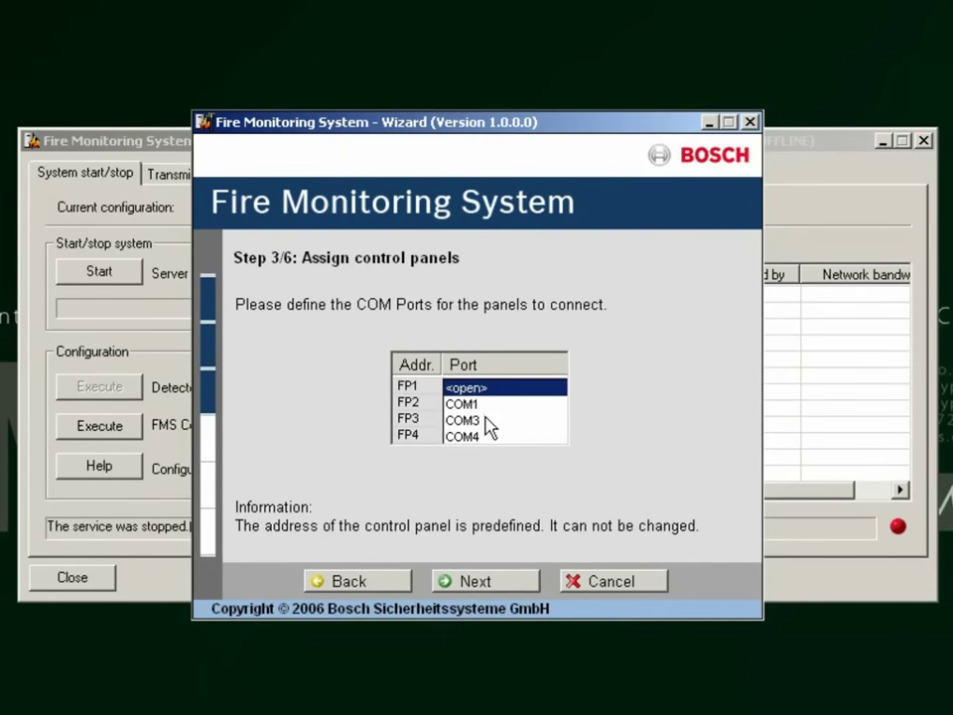
pyautogui.click(479, 407)
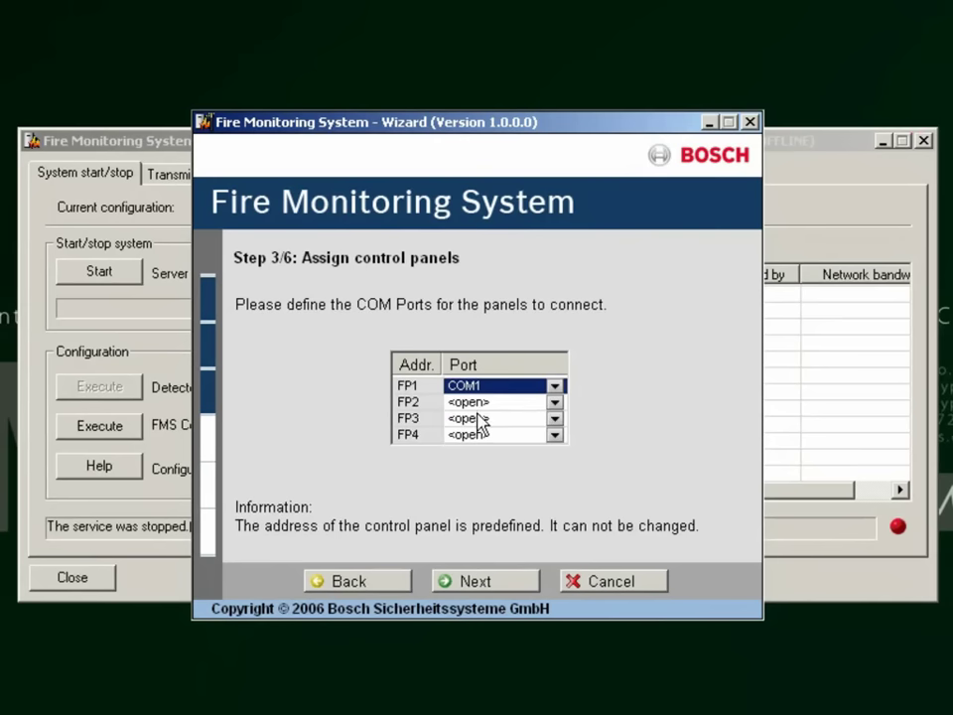
pyautogui.click(495, 583)
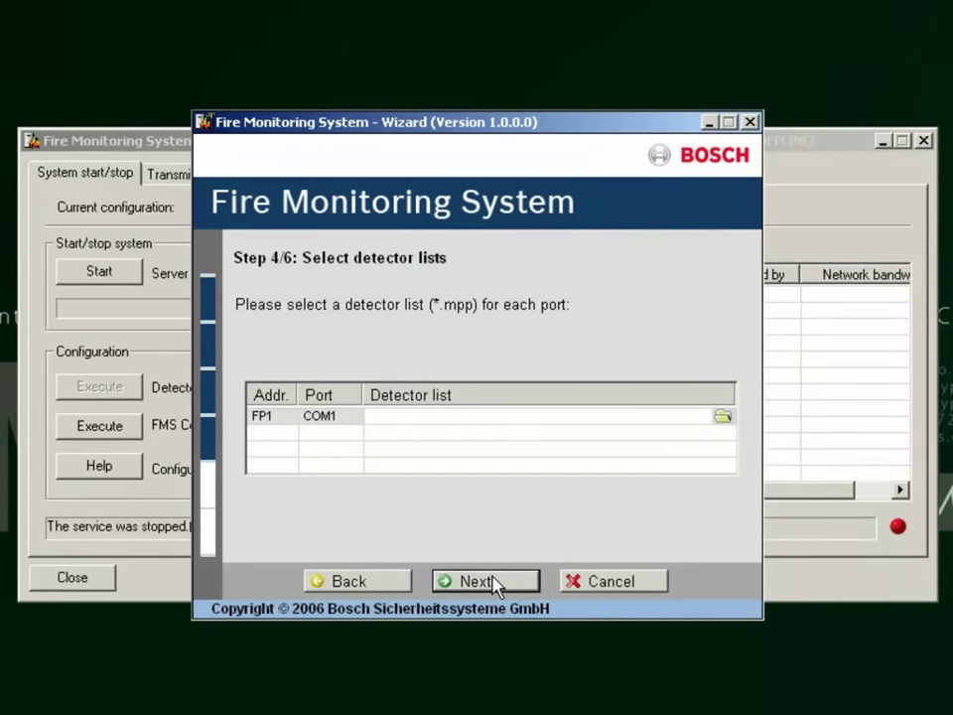
# Step: Assign jcc20070207-eventdelay.mpp from My Documents' 29-06-2011 folder as the detector list for FP1 and continue to the floor plans
pyautogui.click(425, 417)
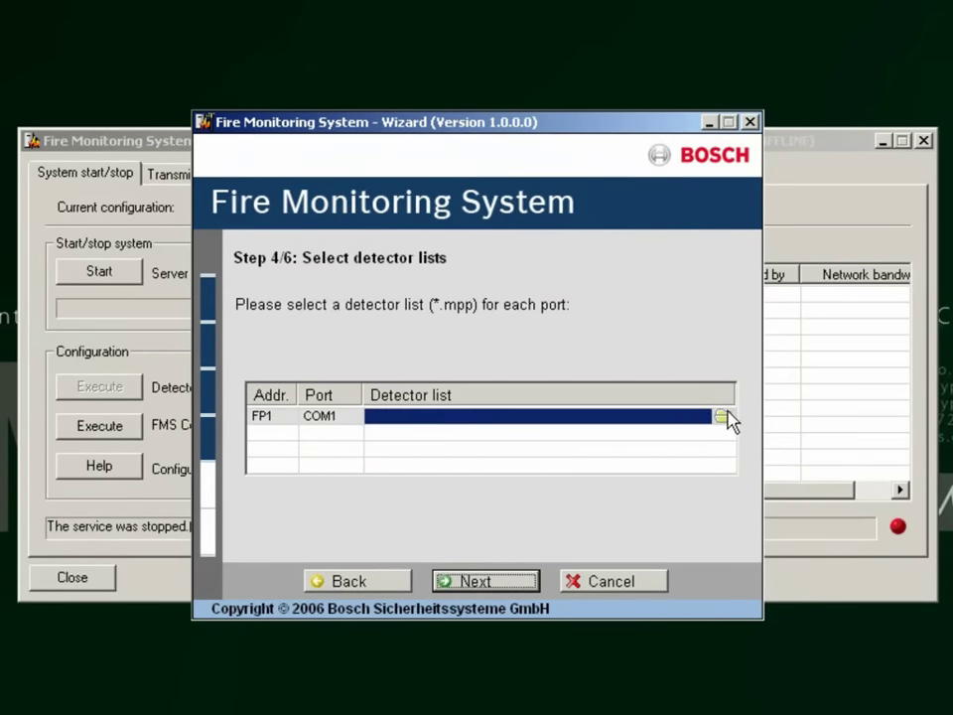
pyautogui.click(723, 416)
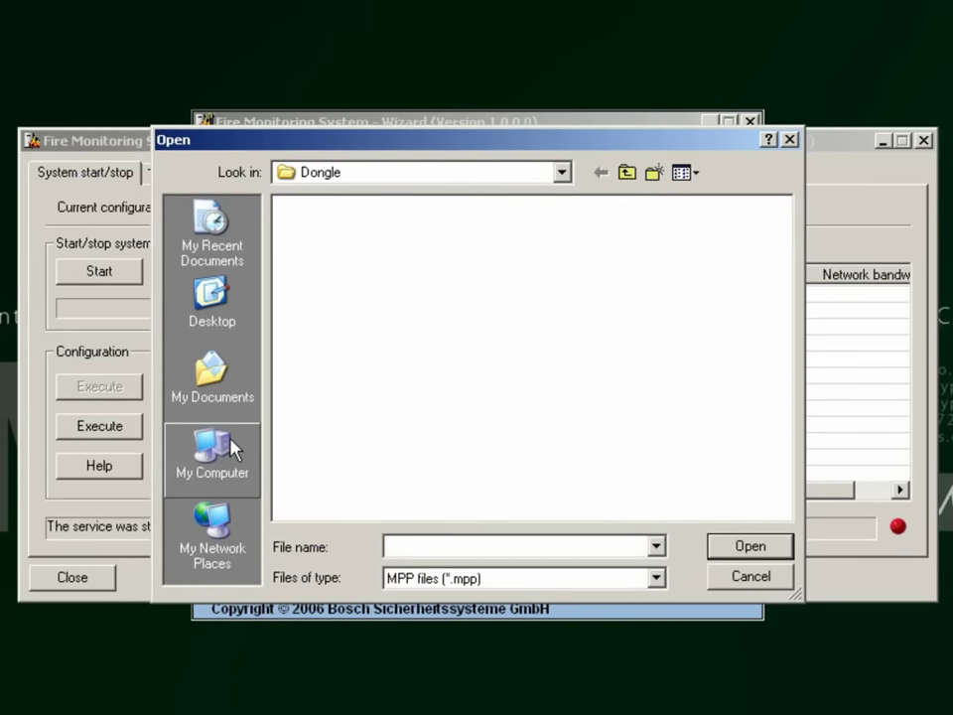
pyautogui.click(219, 397)
pyautogui.doubleClick(333, 208)
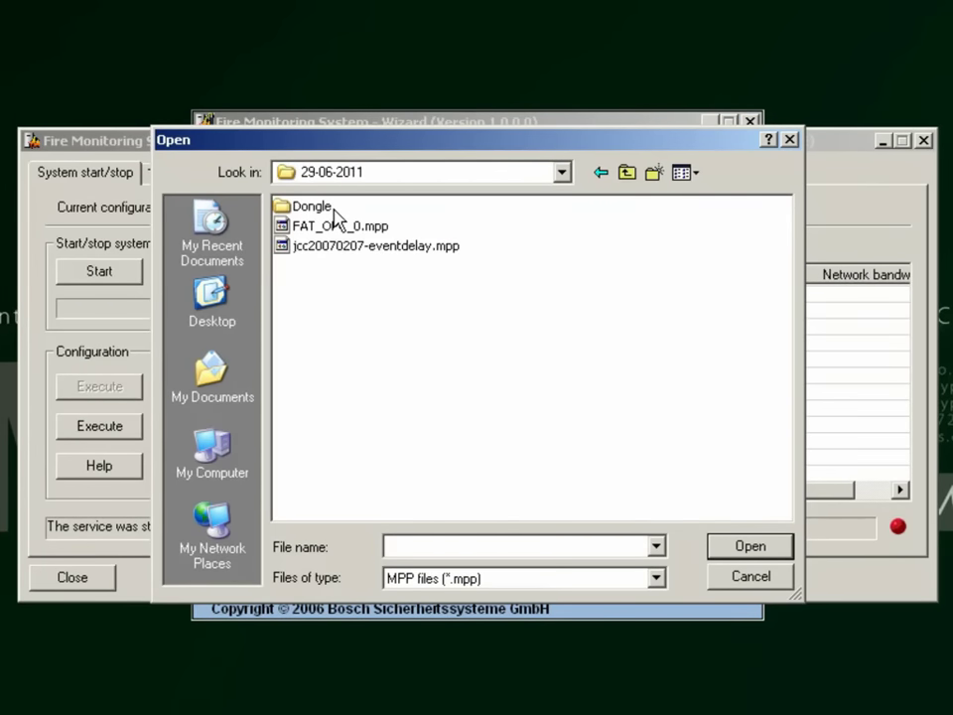
pyautogui.click(377, 245)
pyautogui.click(746, 550)
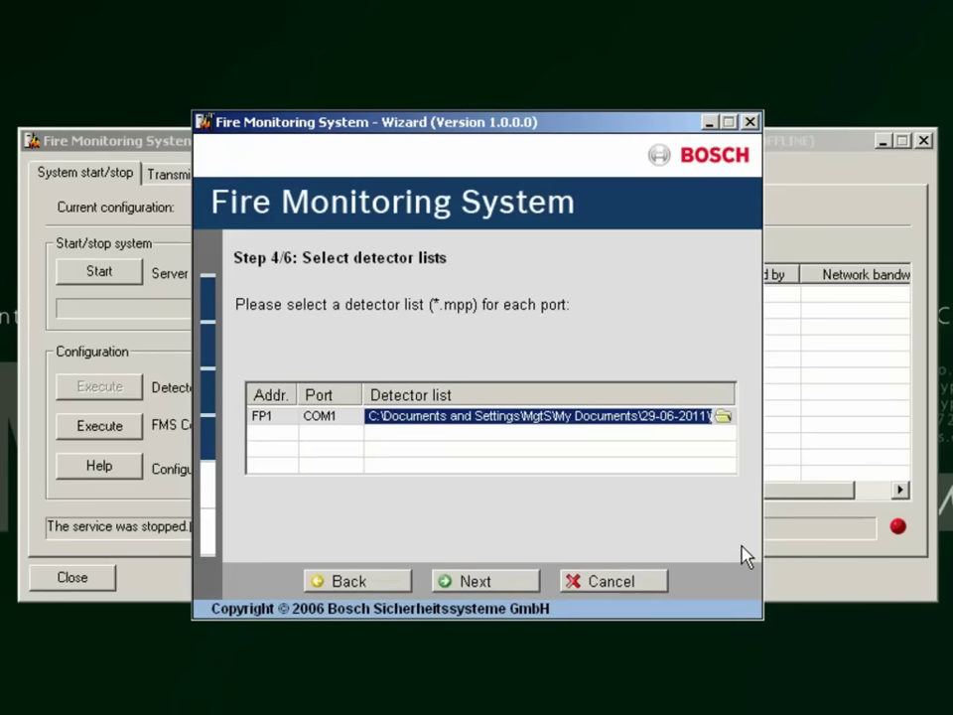
pyautogui.click(495, 579)
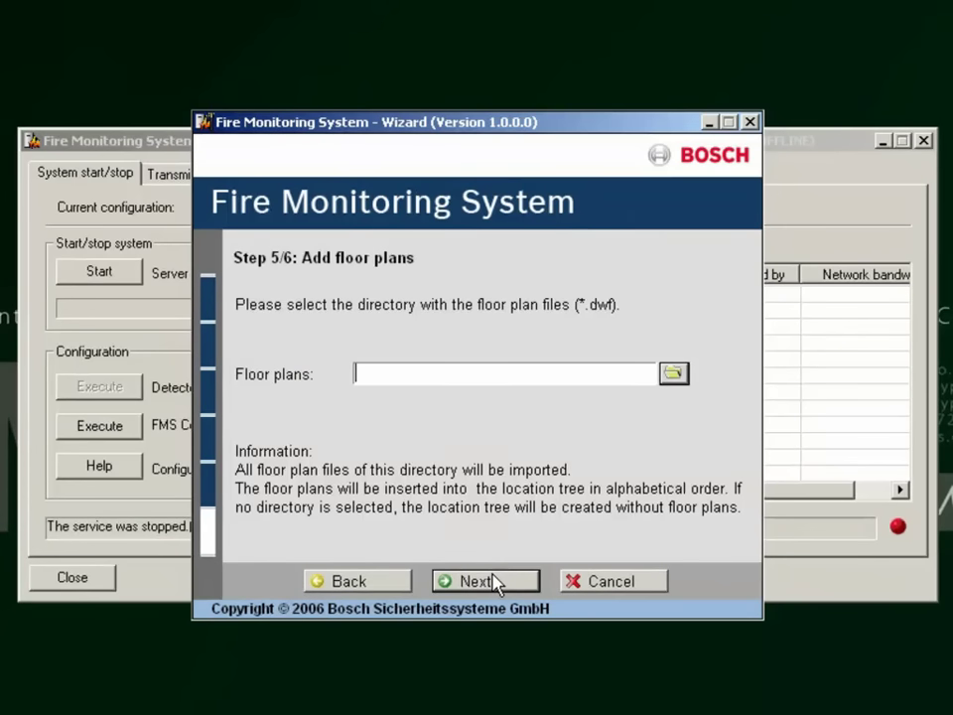
# Step: Set the 29-06-2011 folder as the floor plan directory and continue to the operator settings
pyautogui.click(674, 373)
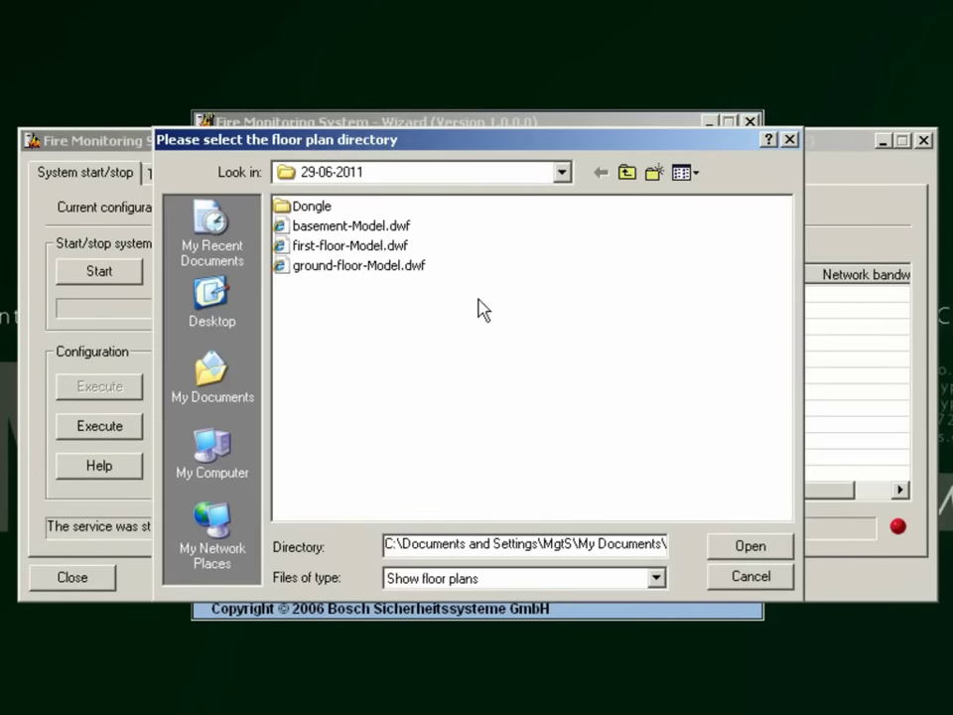
pyautogui.click(402, 226)
pyautogui.click(733, 546)
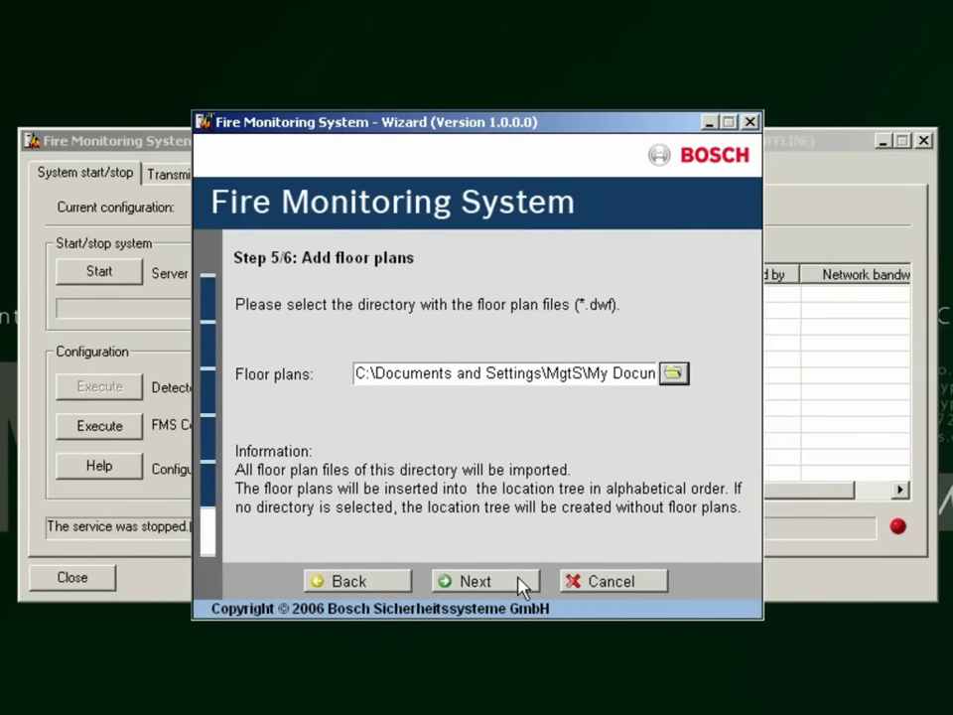
pyautogui.click(518, 582)
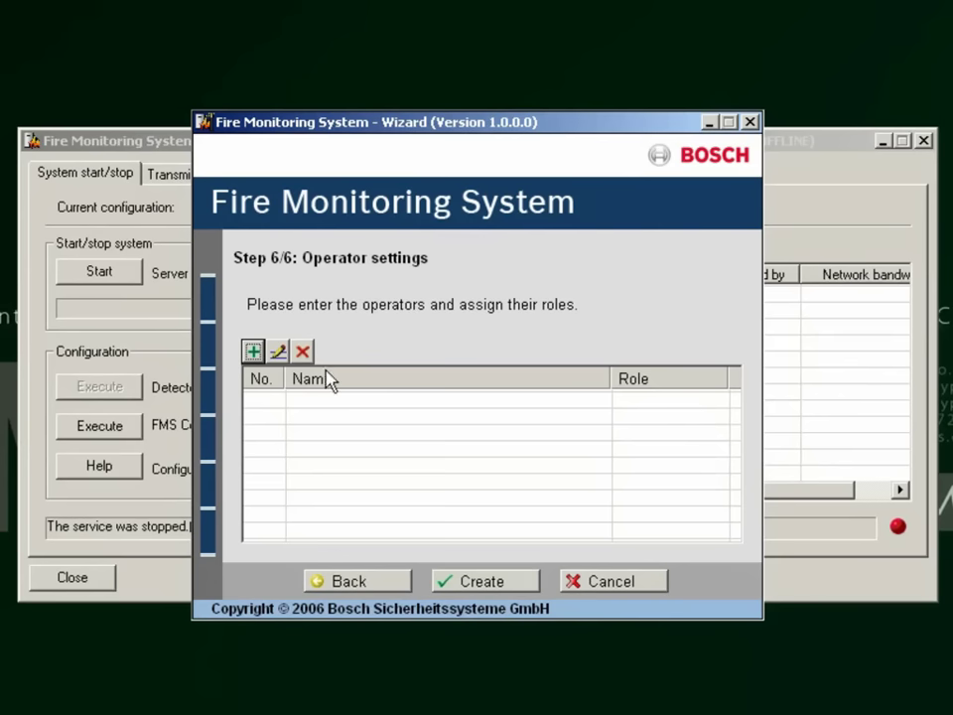
# Step: Add a first operator entry and try to name it Administrator
pyautogui.click(255, 353)
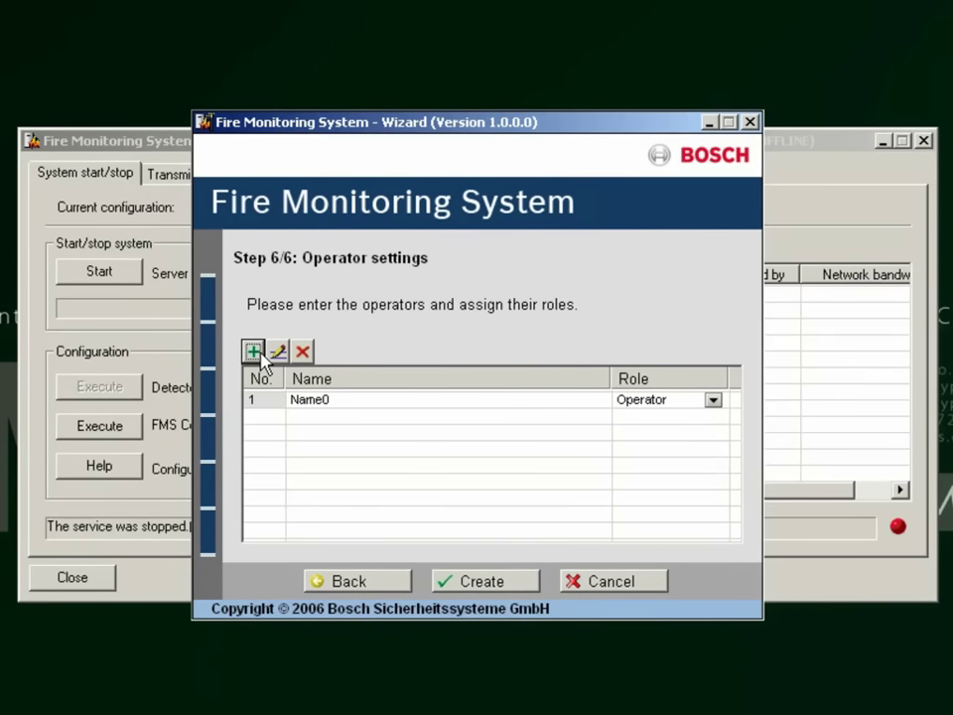
pyautogui.click(347, 398)
pyautogui.click(349, 399)
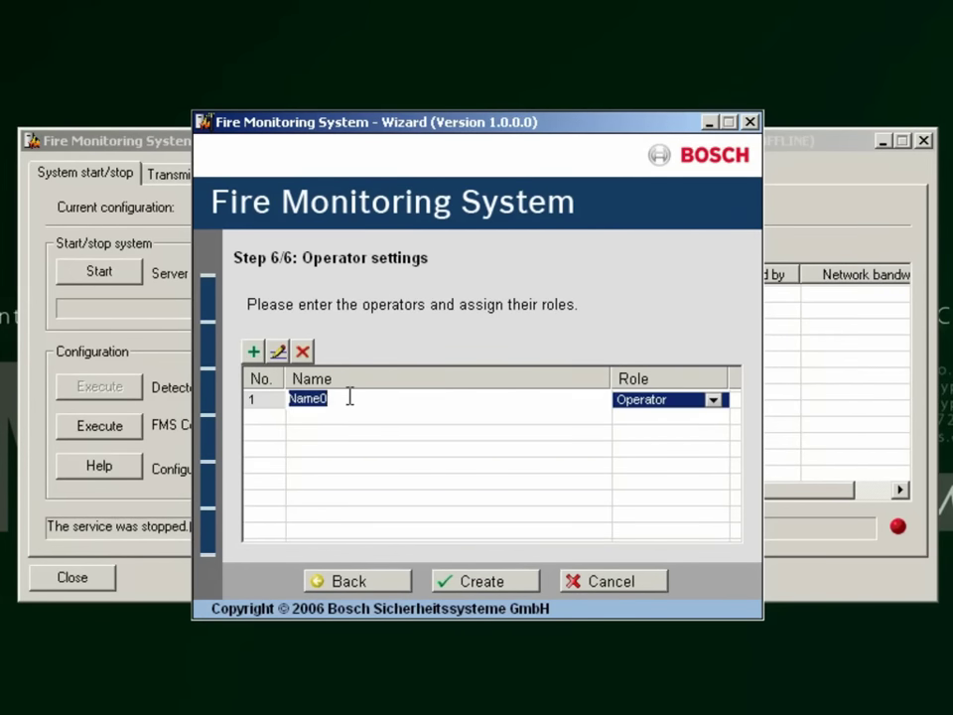
pyautogui.write('Administrator')
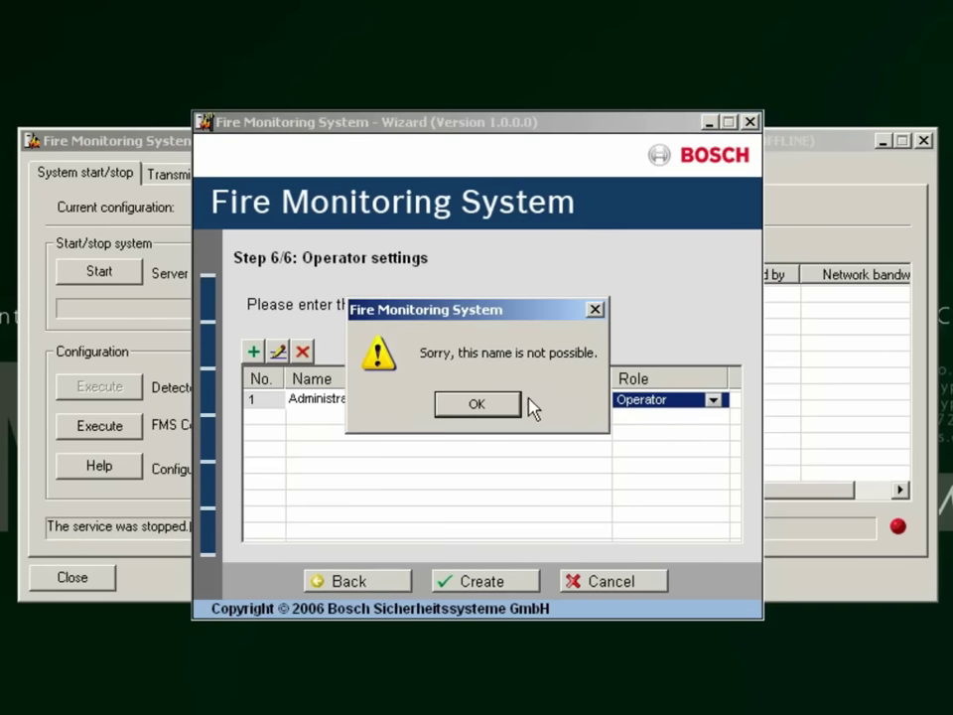
pyautogui.click(513, 400)
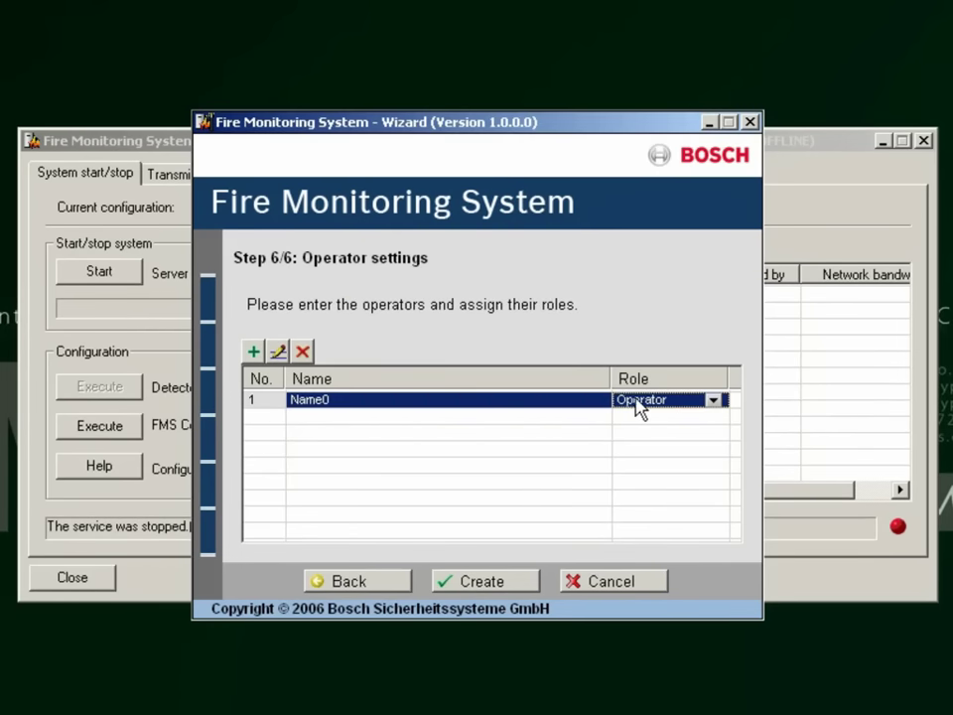
# Step: Name the first operator JCC and add a second operator, mossbros, with the Installer role
pyautogui.click(483, 397)
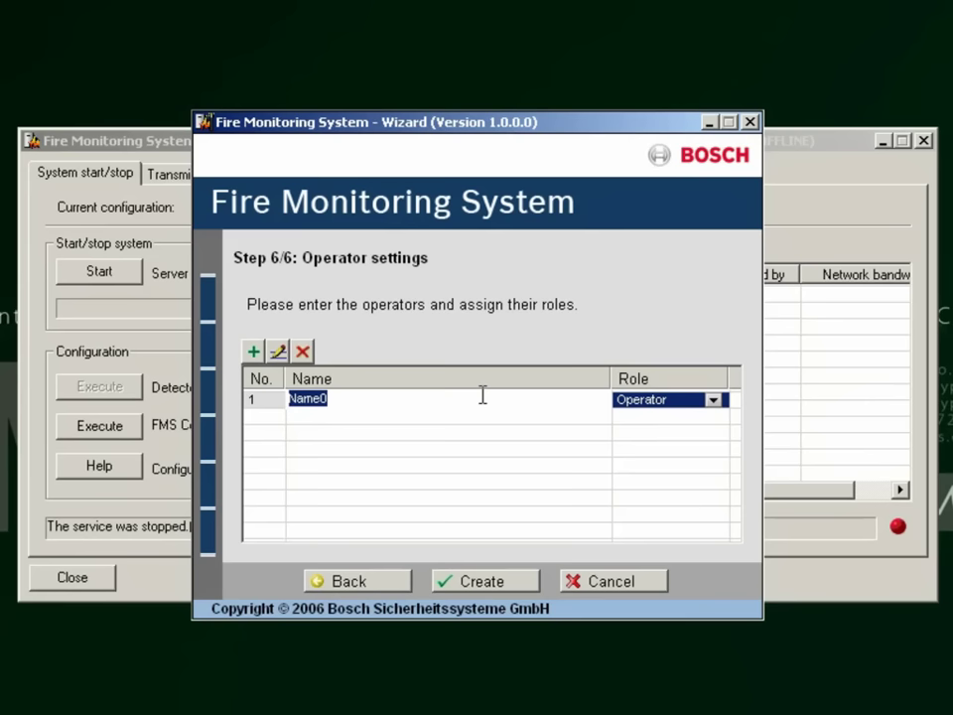
pyautogui.write('JCC')
pyautogui.click(254, 353)
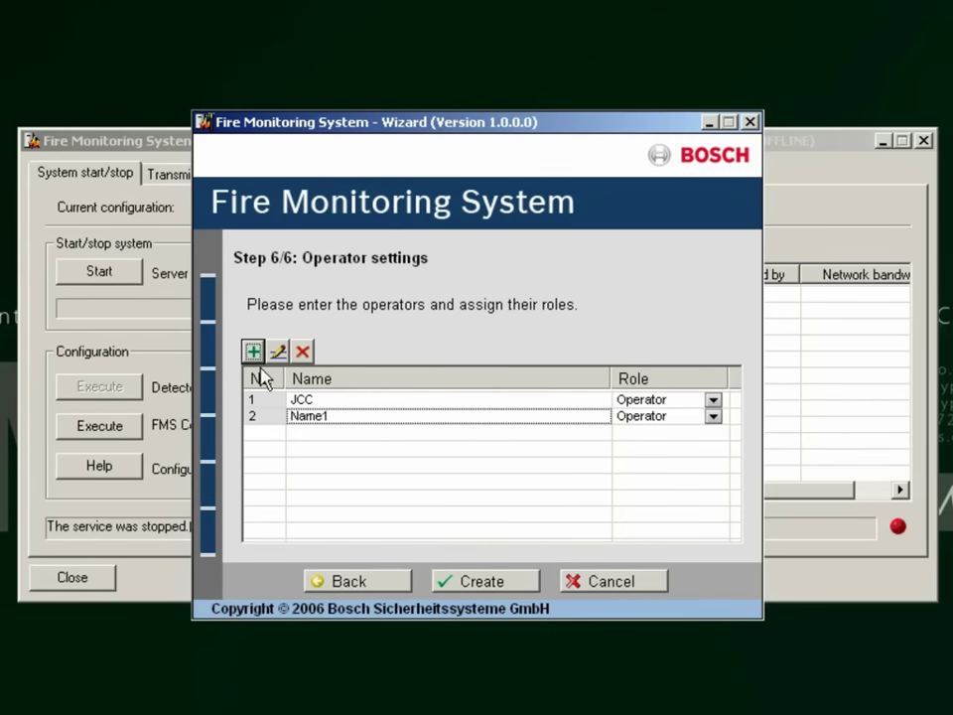
pyautogui.click(373, 421)
pyautogui.press('BackSpace')
pyautogui.write('mo')
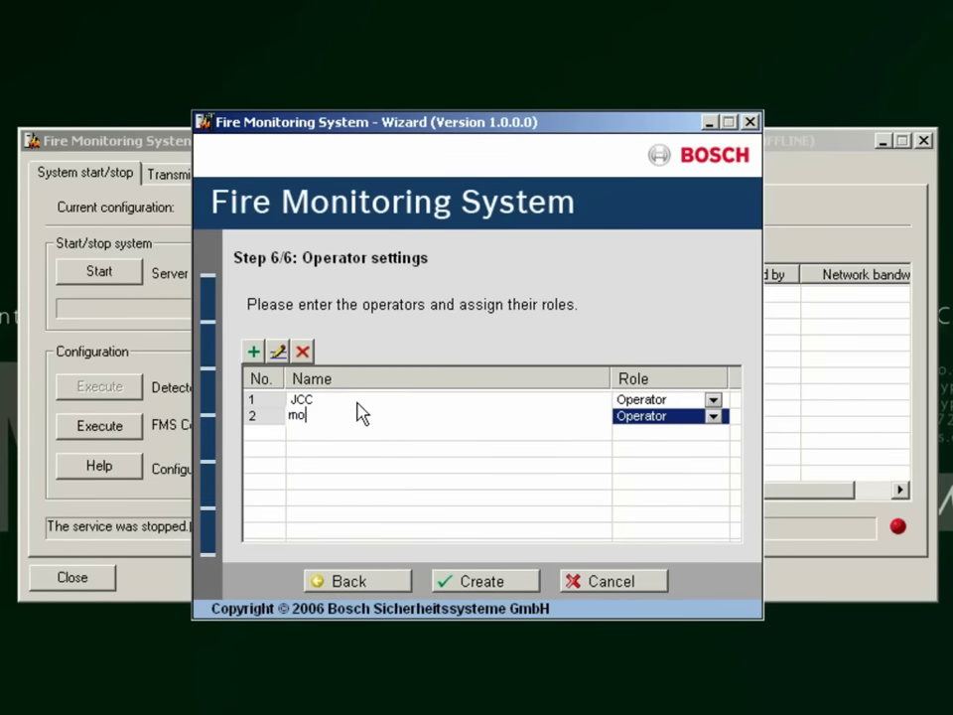
pyautogui.write('ssbros')
pyautogui.click(714, 418)
pyautogui.click(653, 434)
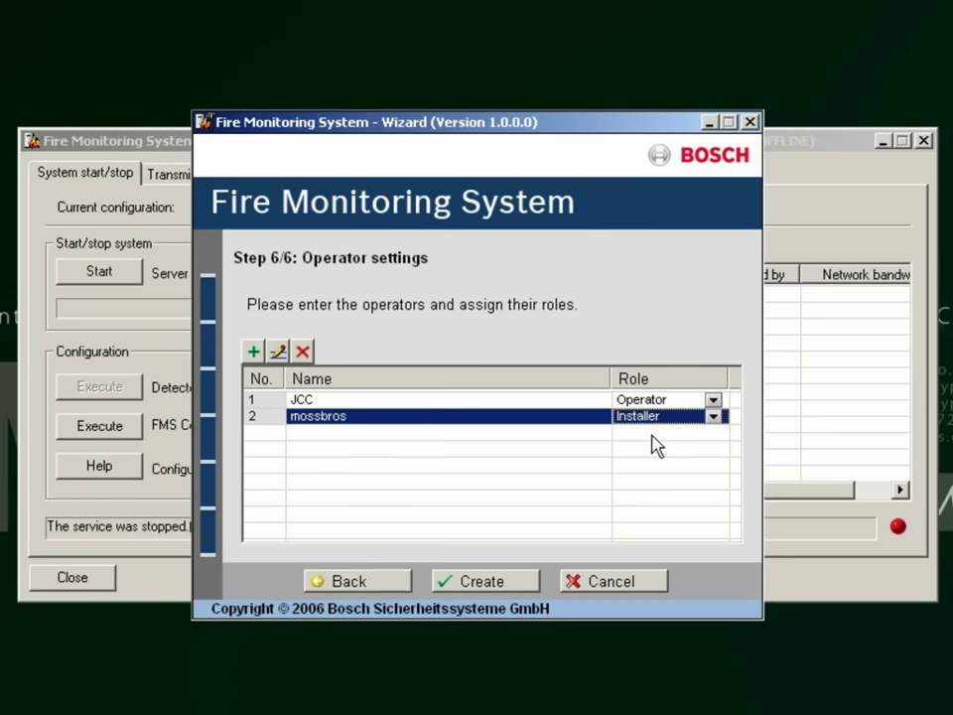
# Step: Add a third operator, JCCadmin, with the Administrator role and create the configuration
pyautogui.click(253, 354)
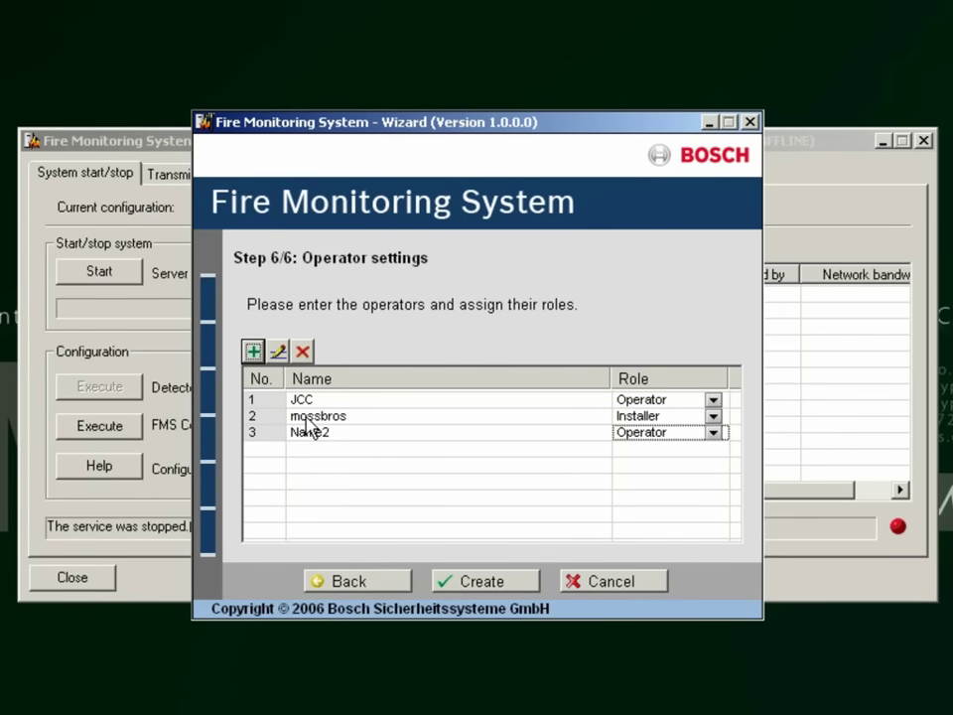
pyautogui.write('JCCadmin')
pyautogui.click(714, 433)
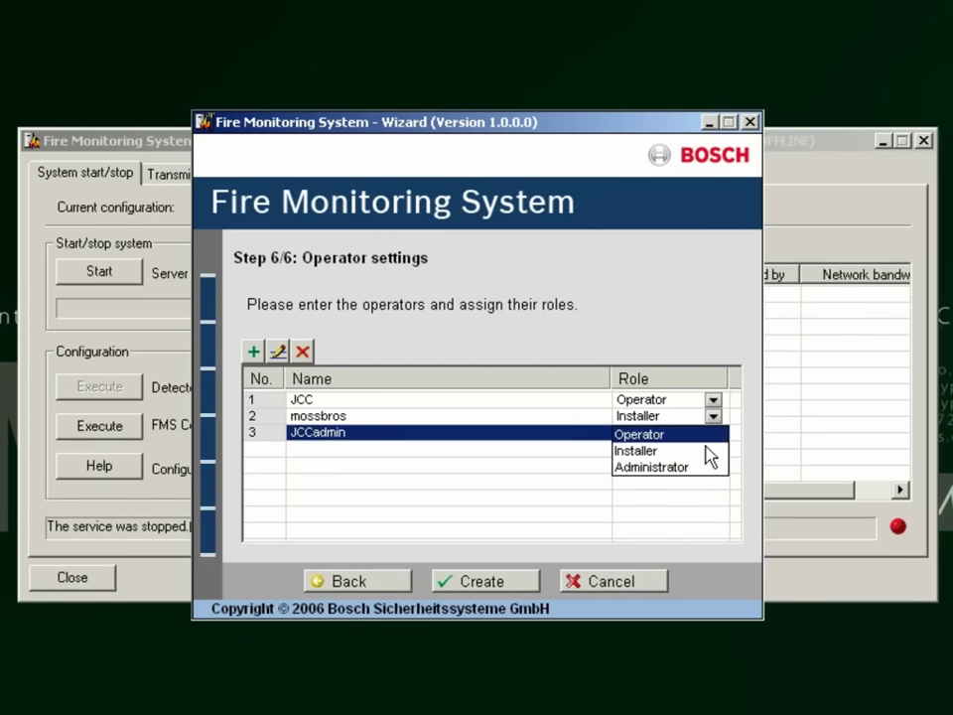
pyautogui.click(659, 466)
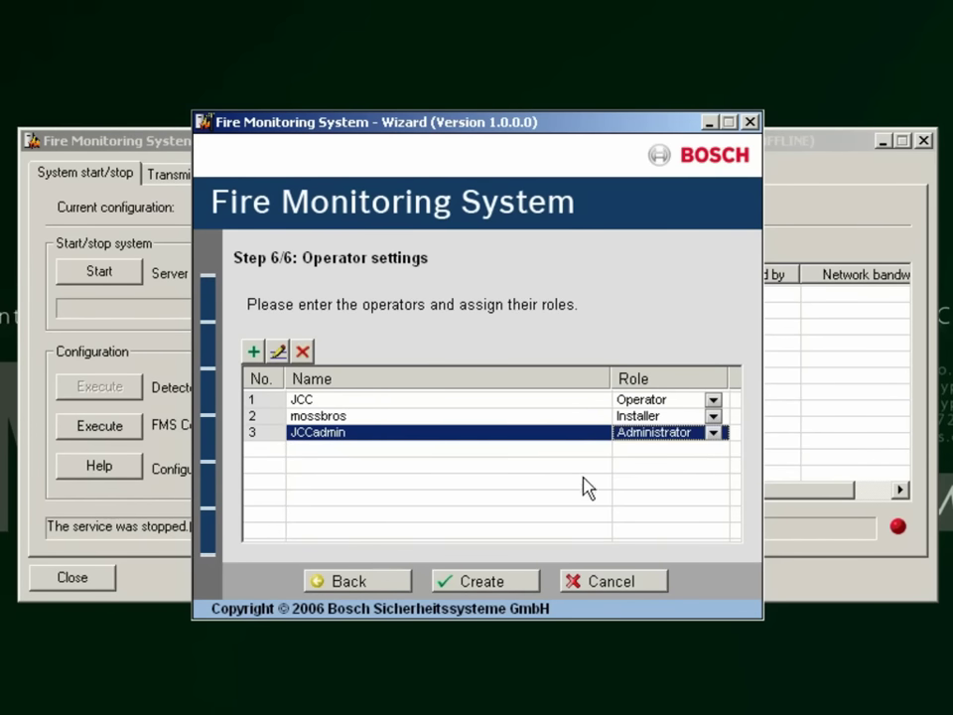
pyautogui.click(513, 585)
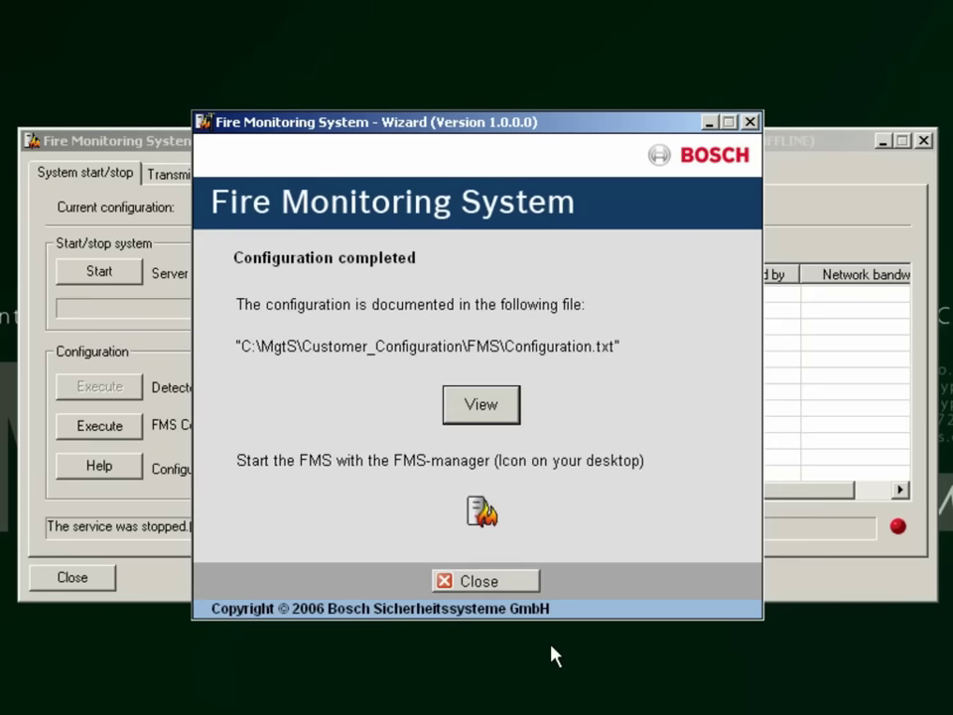
# Step: Open Configuration.txt full screen and review its login name, license file, connected OPC server, floor plan and operator entries
pyautogui.click(503, 402)
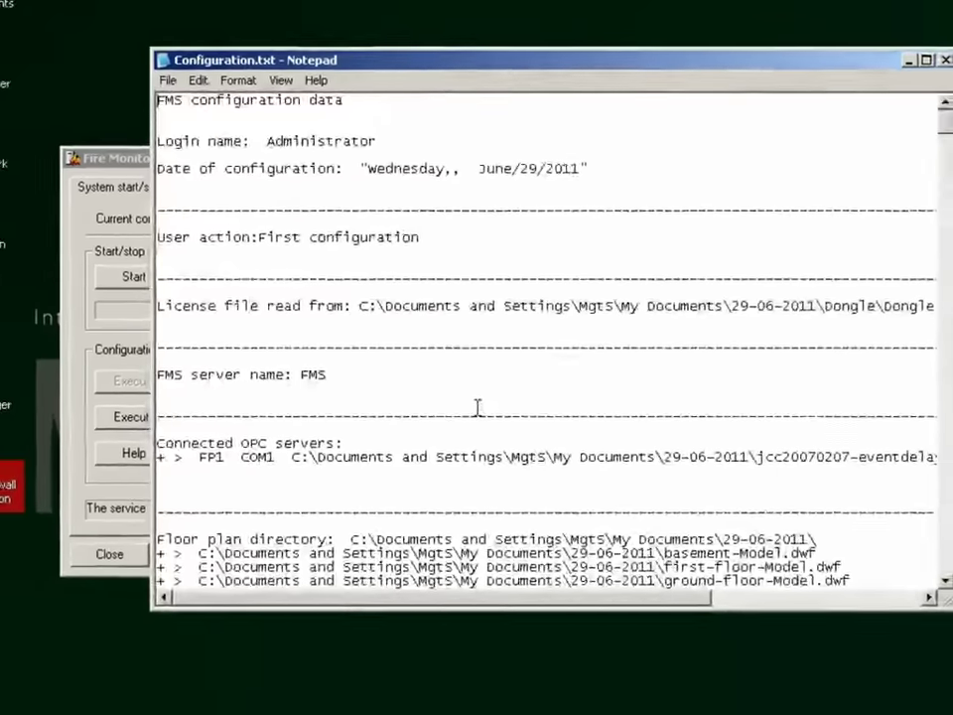
pyautogui.doubleClick(464, 100)
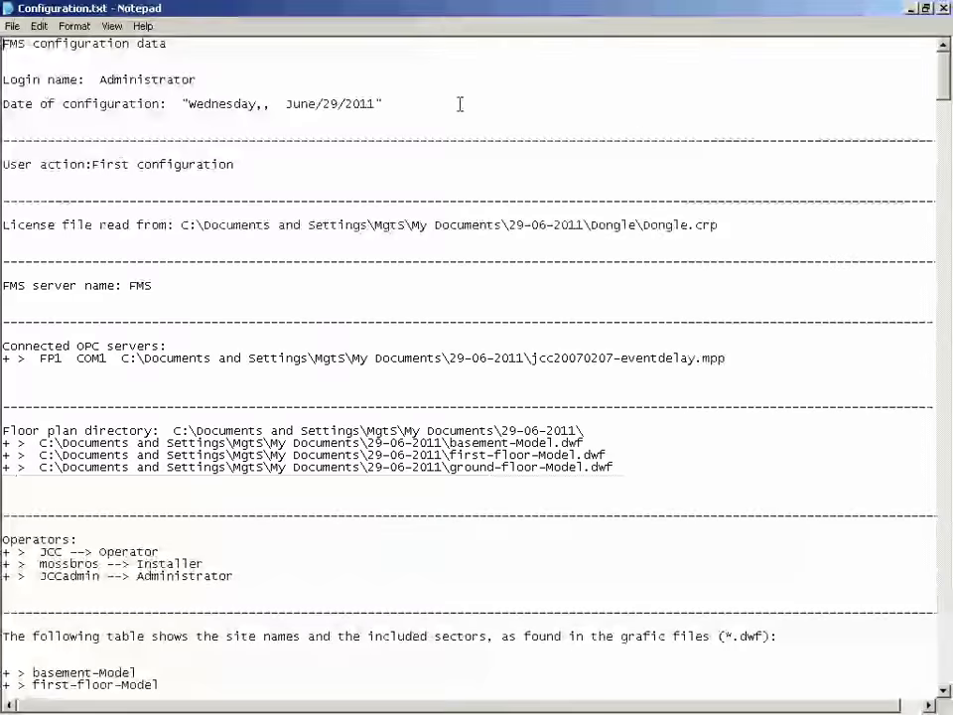
pyautogui.moveTo(100, 86); pyautogui.dragTo(219, 84)
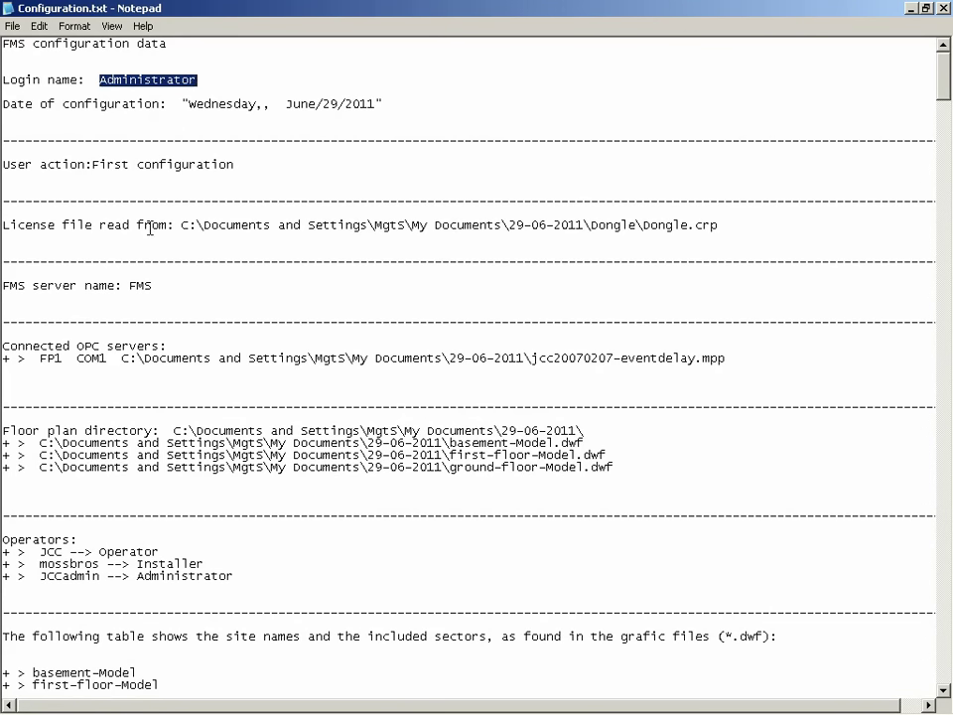
pyautogui.moveTo(185, 225); pyautogui.dragTo(739, 223)
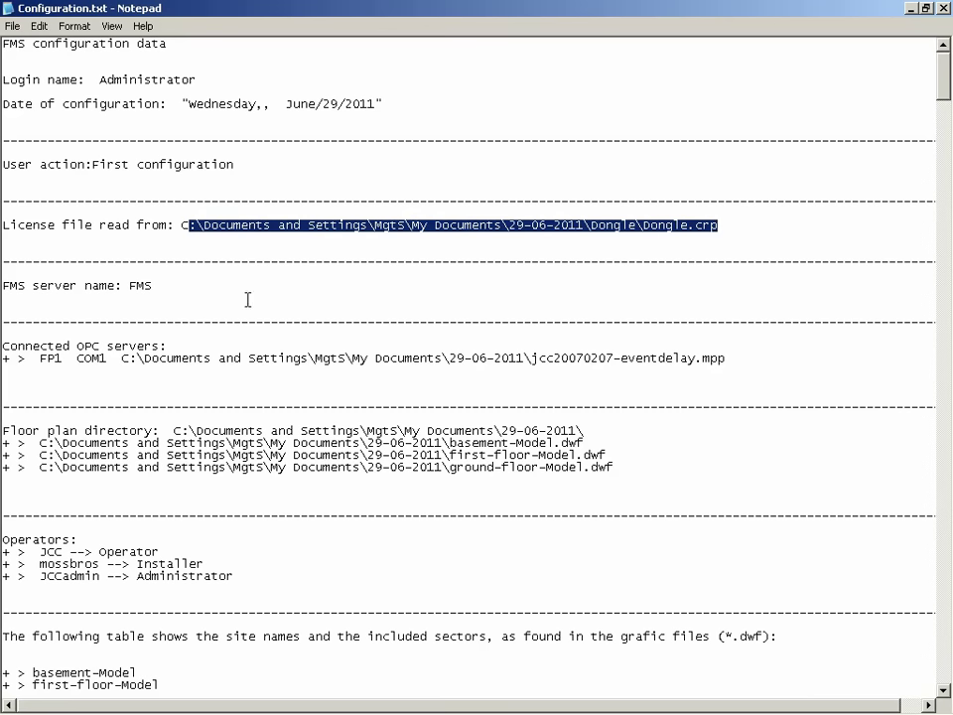
pyautogui.moveTo(41, 358); pyautogui.dragTo(734, 365)
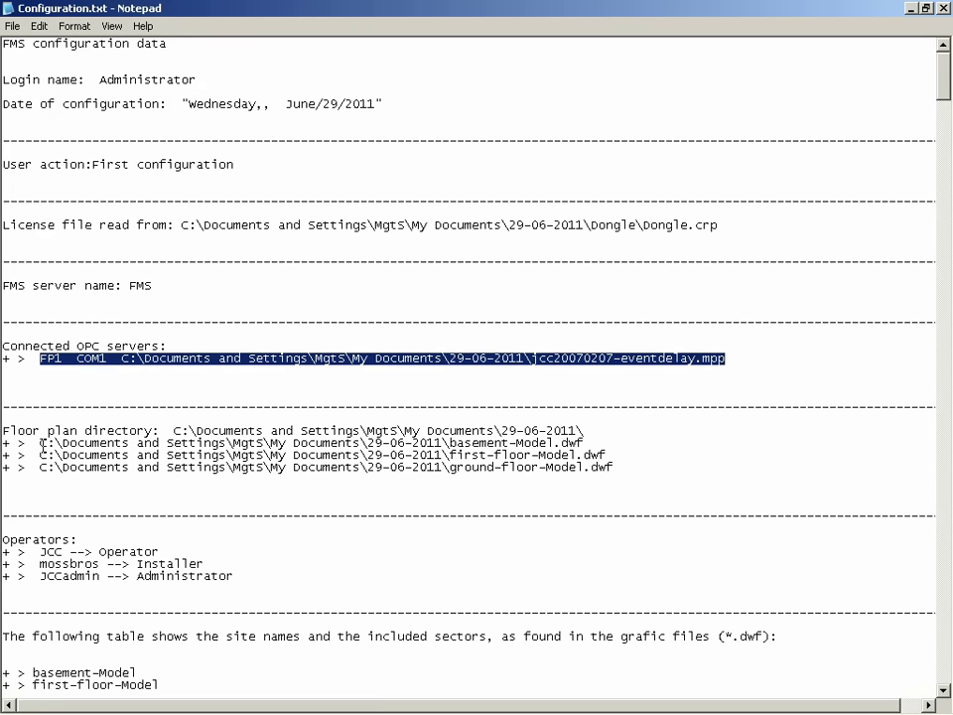
pyautogui.moveTo(39, 442); pyautogui.dragTo(622, 463)
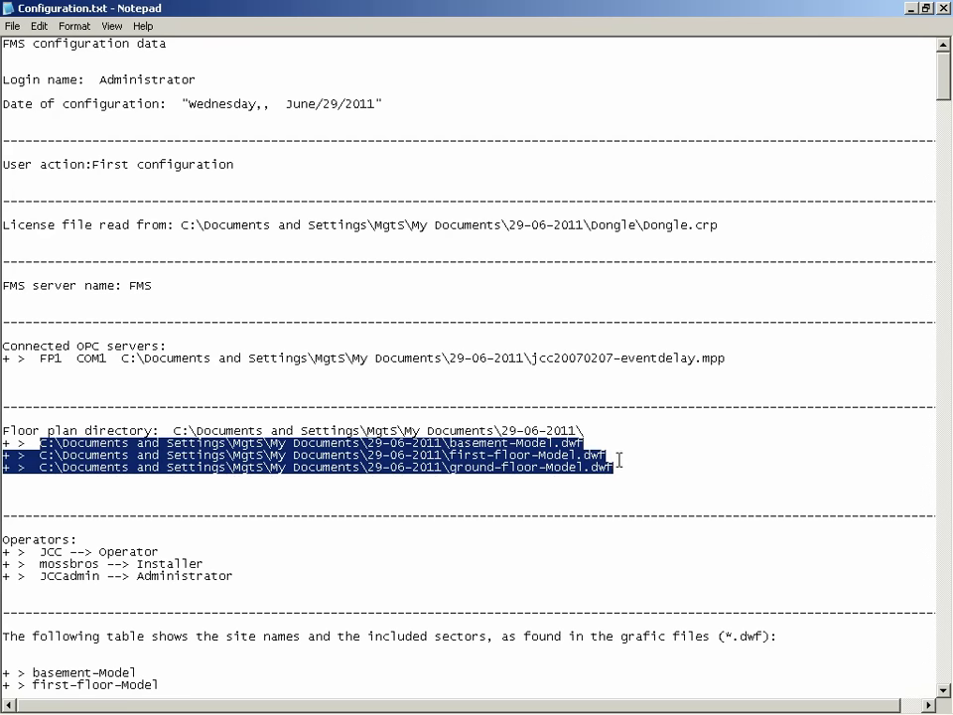
pyautogui.moveTo(37, 549); pyautogui.dragTo(285, 575)
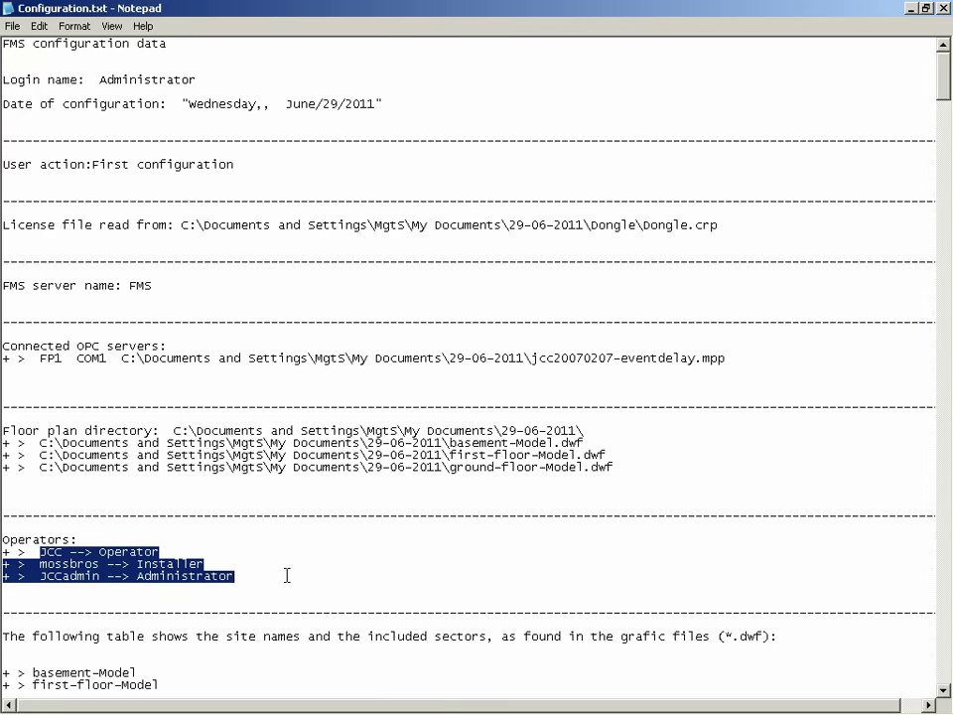
# Step: Review the site names, repeated links and detector tables in the rest of Configuration.txt
pyautogui.scroll(-5, 287, 575)
pyautogui.scroll(-5, 288, 574)
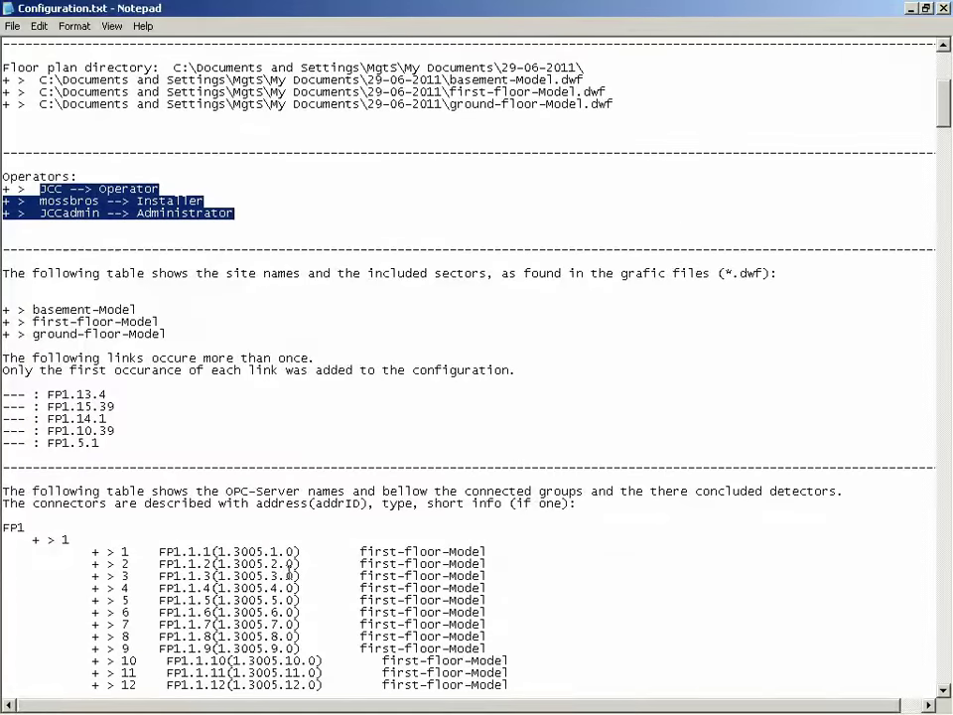
pyautogui.moveTo(4, 310); pyautogui.dragTo(148, 449)
pyautogui.click(148, 448)
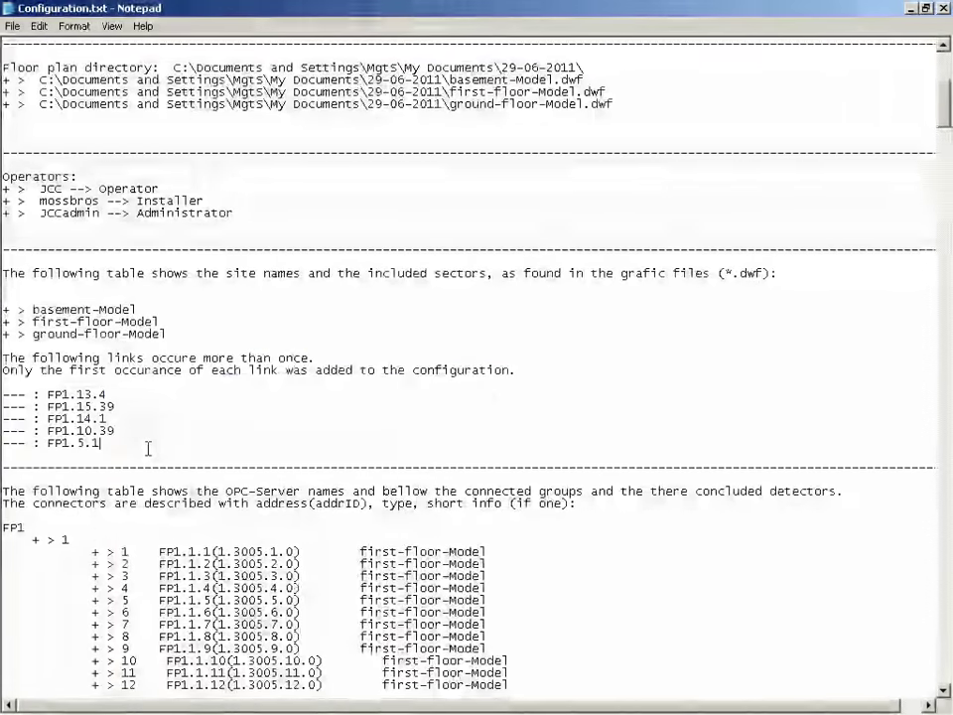
pyautogui.scroll(-8, 148, 449)
pyautogui.scroll(-3, 147, 448)
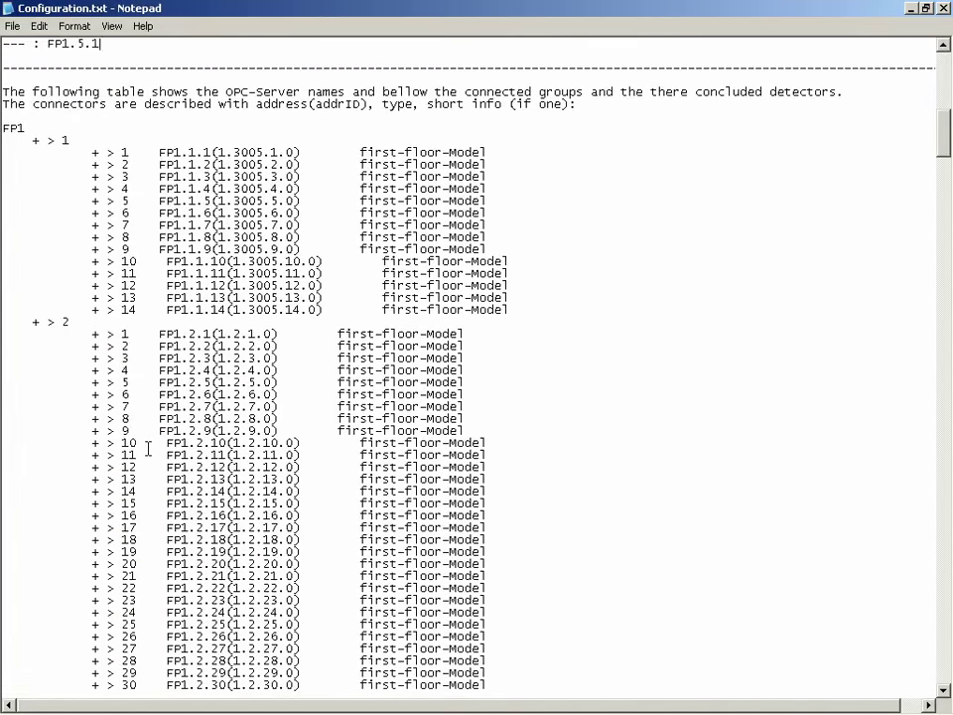
pyautogui.scroll(-5, 147, 448)
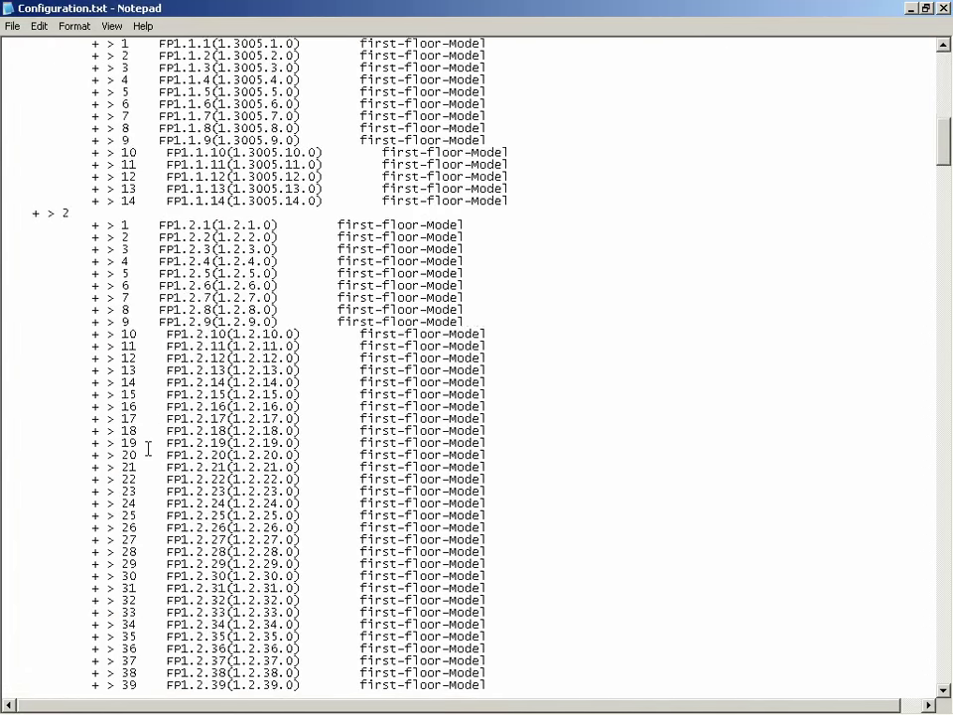
pyautogui.click(941, 225)
pyautogui.moveTo(941, 224); pyautogui.dragTo(944, 655)
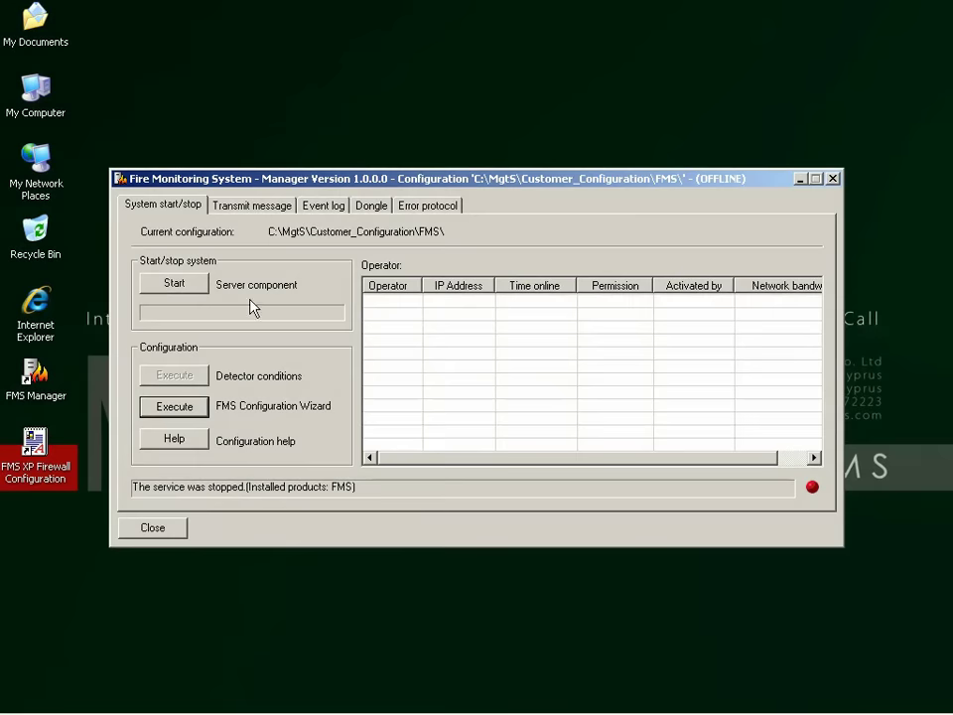
# Step: Start the FMS server component from FMS Manager
pyautogui.click(194, 285)
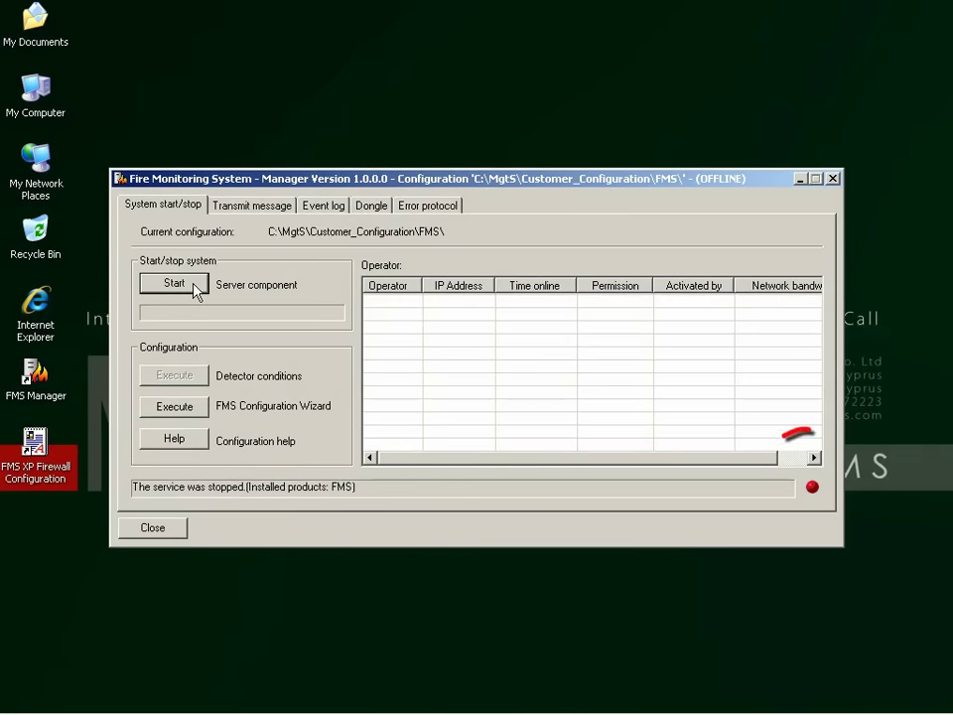